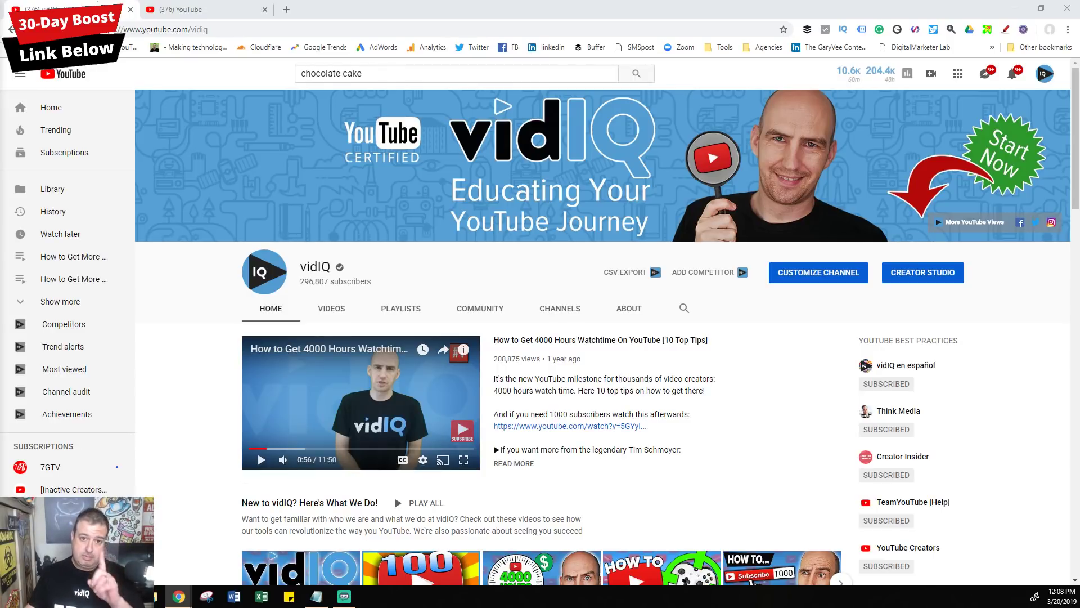
Search YouTube for "chocolate cake" using the search suggestions and check its vidIQ search volume and competition scores
{"action": "triple_click", "coordinate": [376, 70]}
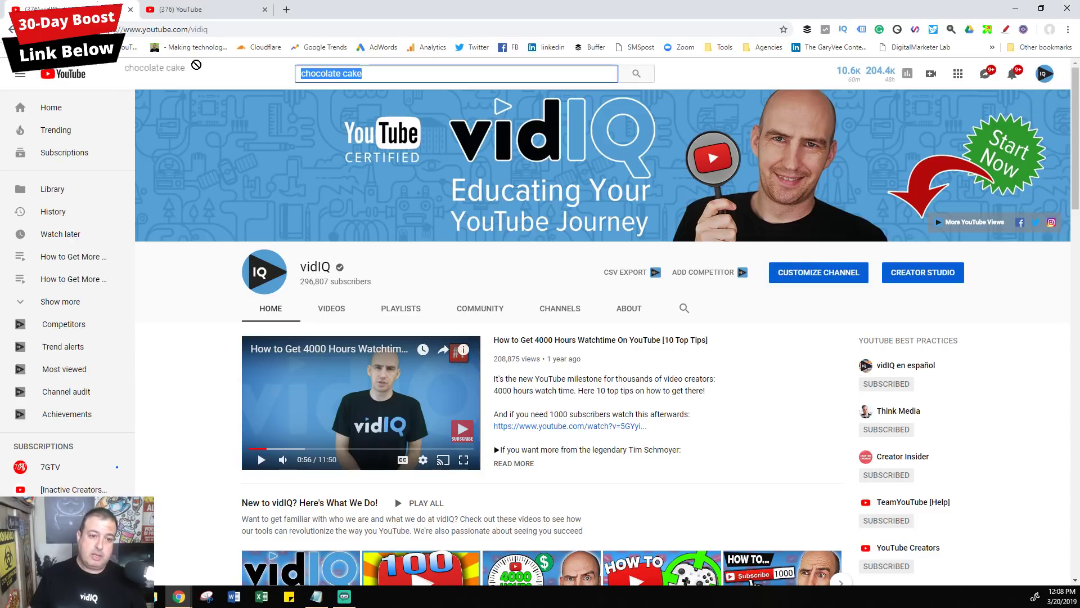
{"action": "key", "text": "BackSpace"}
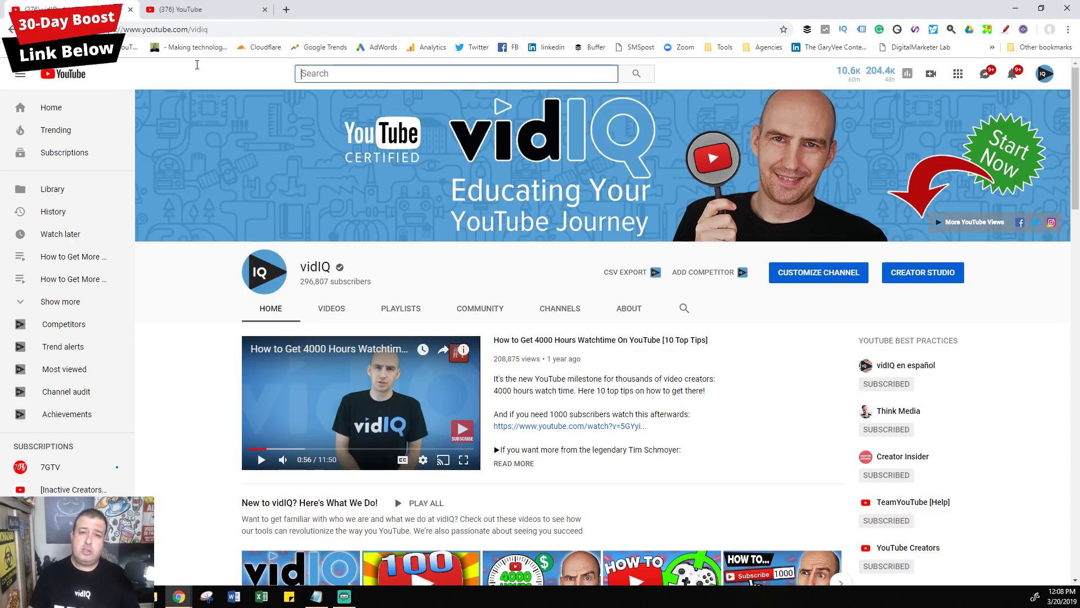
{"action": "type", "text": "choc"}
{"action": "key", "text": "Down"}
{"action": "key", "text": "Down"}
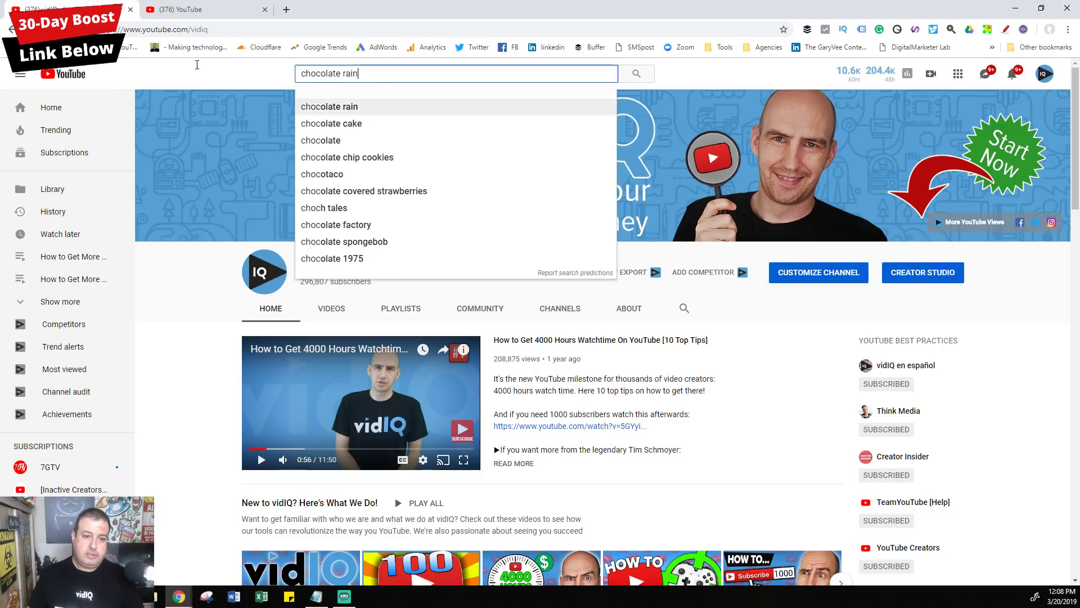
{"action": "key", "text": "Return"}
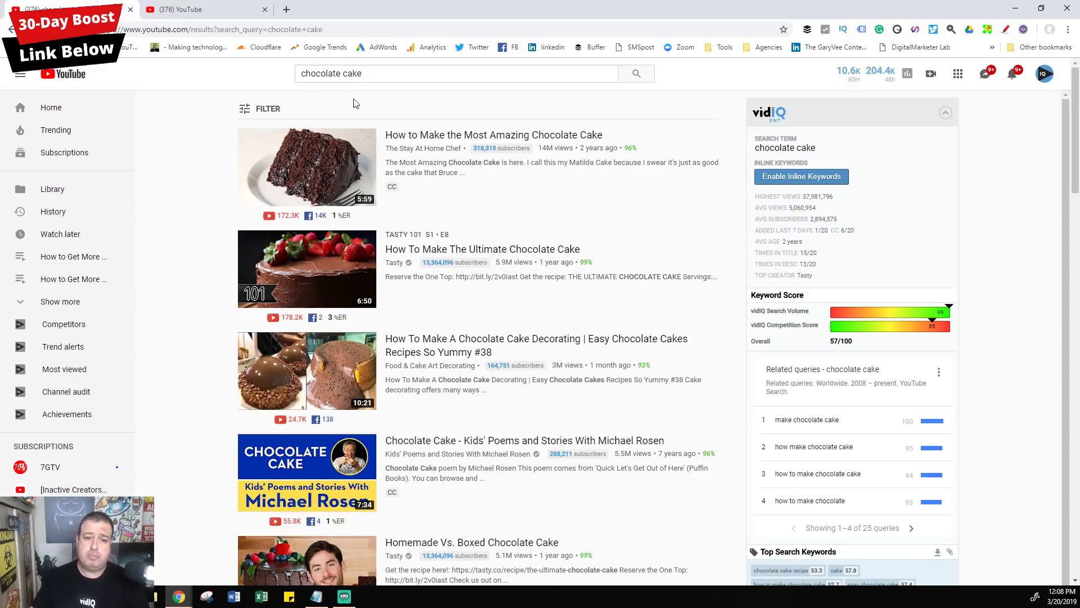
{"action": "mouse_move", "coordinate": [968, 285]}
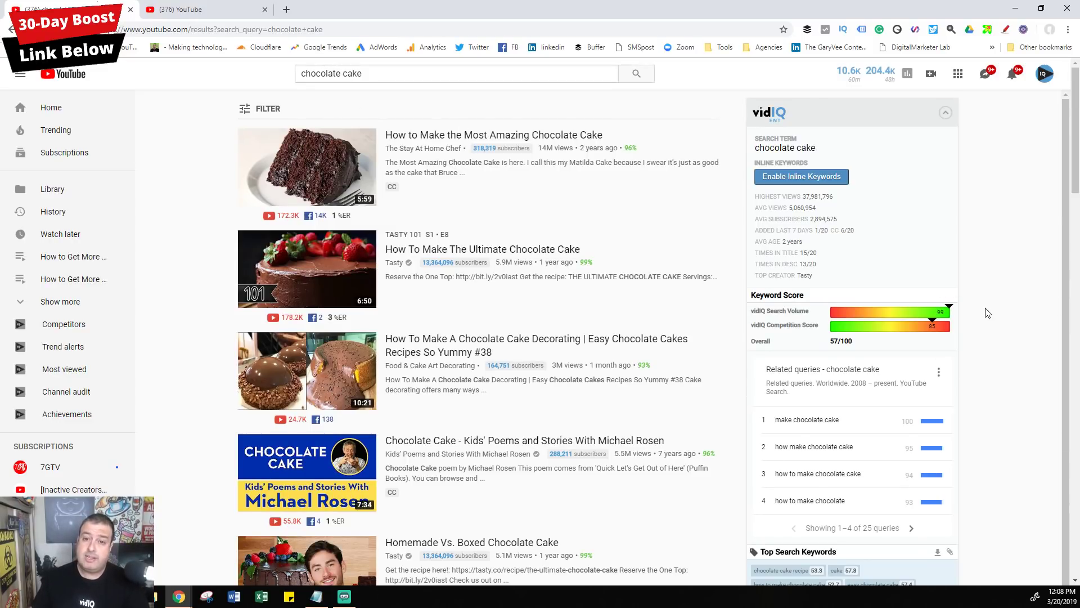
{"action": "mouse_move", "coordinate": [961, 305]}
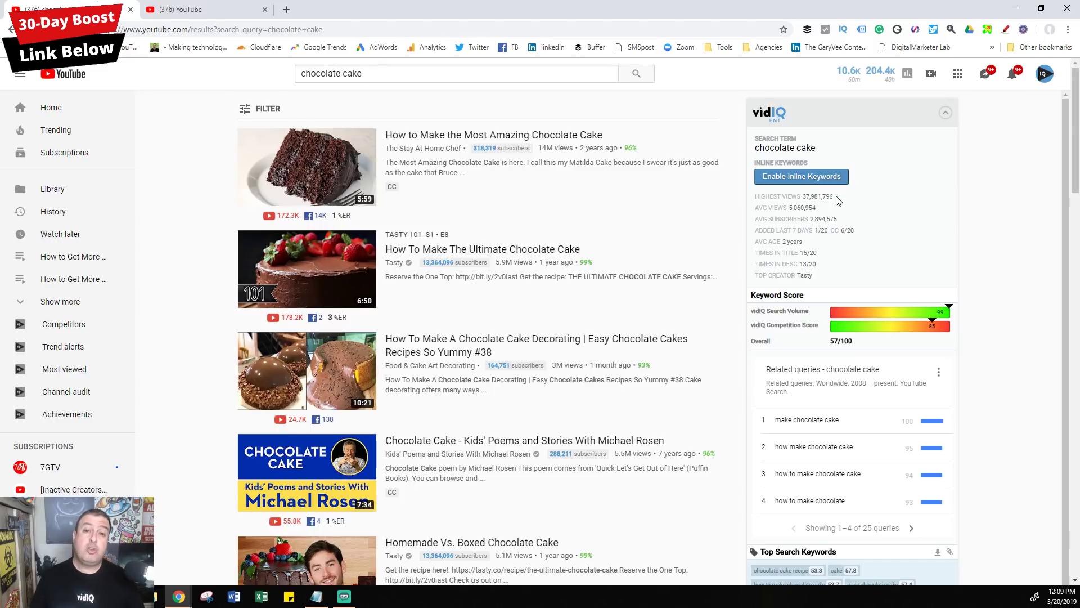
Compare the search suggestions for "chocolate cake" followed in turn by the letters a, b, c and f
{"action": "left_click", "coordinate": [379, 77]}
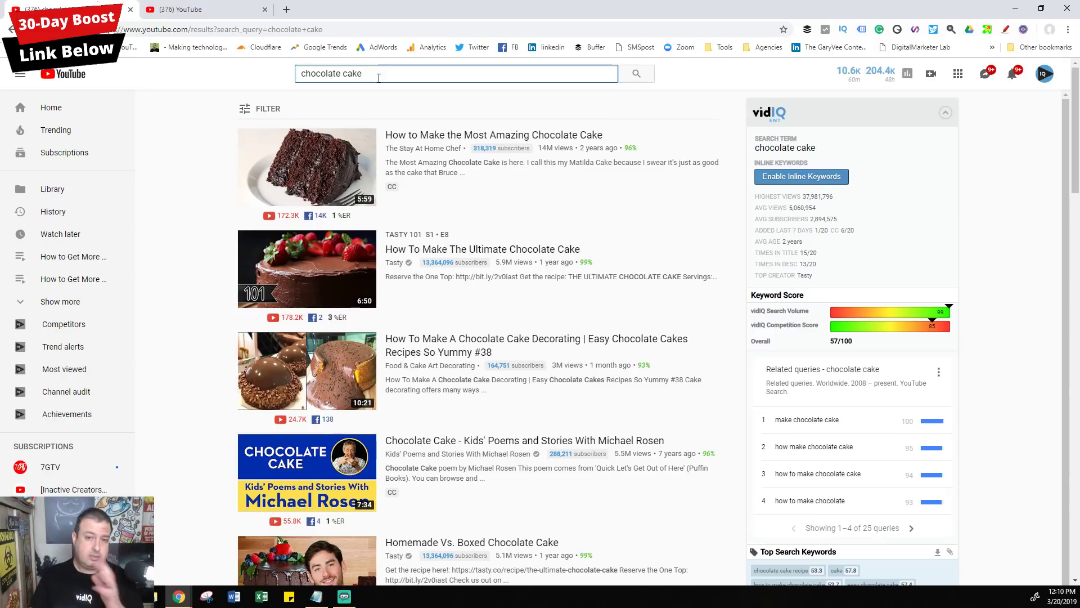
{"action": "left_click", "coordinate": [379, 78]}
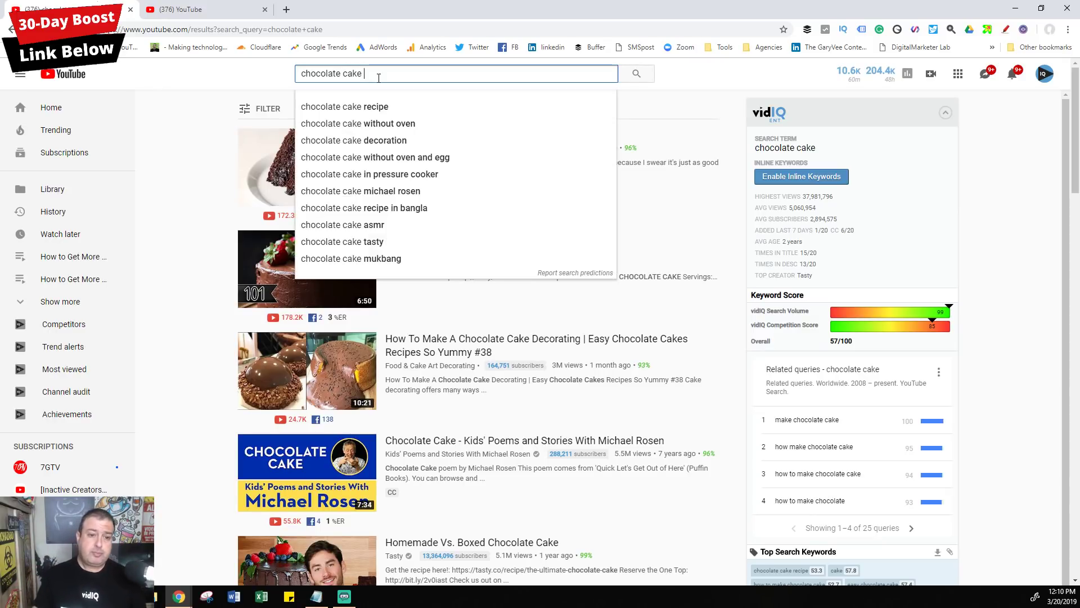
{"action": "type", "text": "a"}
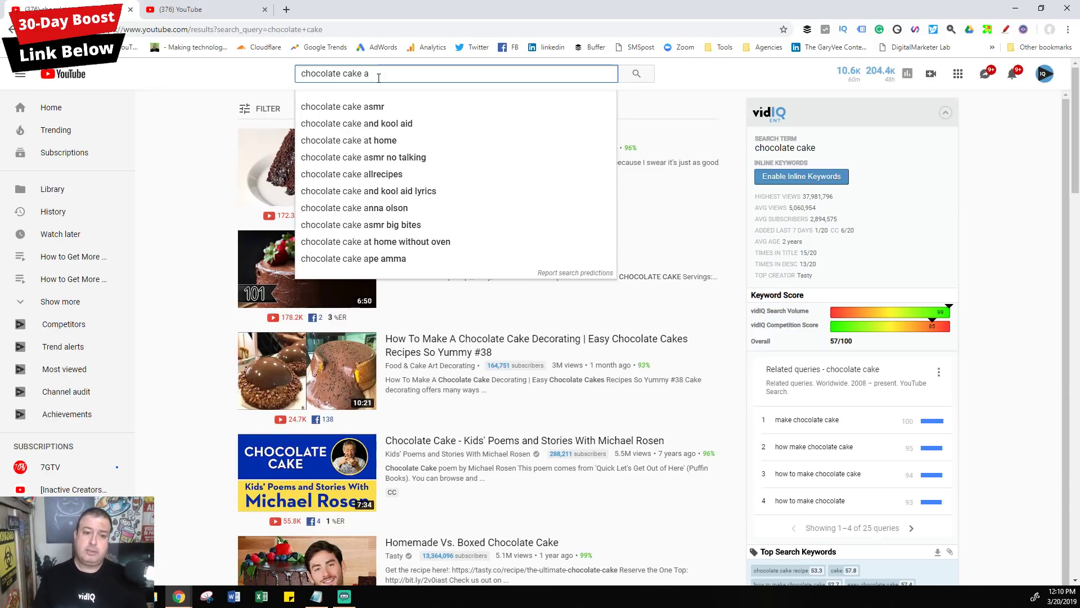
{"action": "key", "text": "BackSpace"}
{"action": "type", "text": "b"}
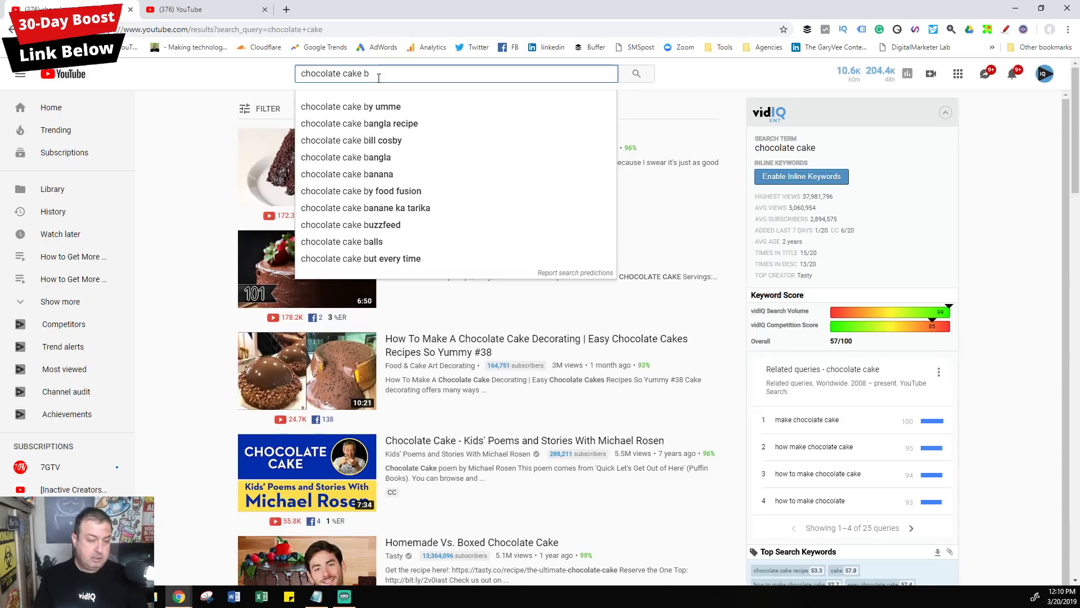
{"action": "key", "text": "BackSpace"}
{"action": "type", "text": "c"}
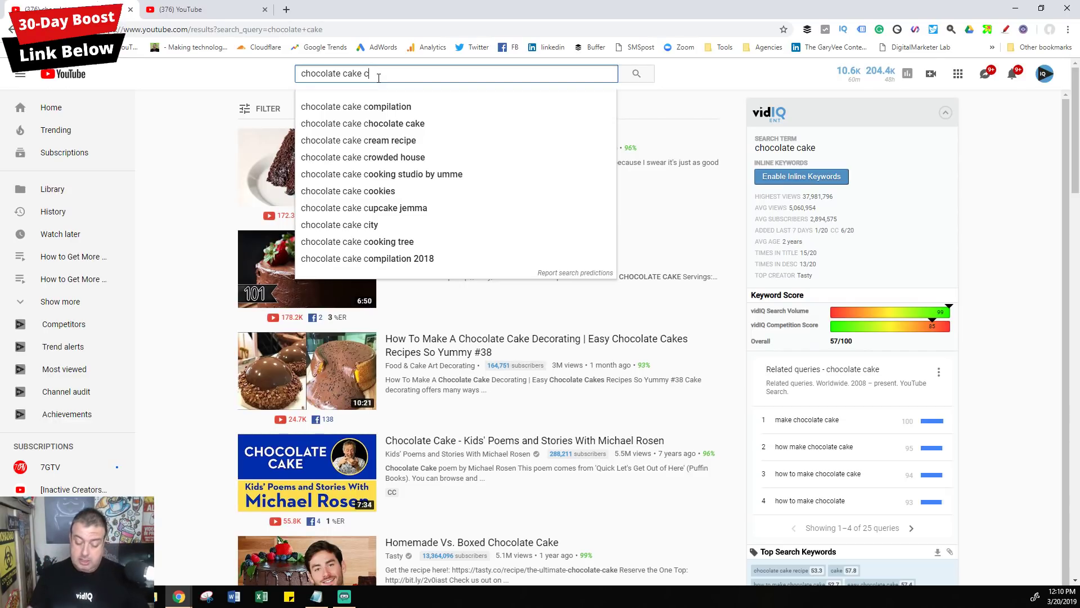
{"action": "key", "text": "BackSpace"}
{"action": "type", "text": "f"}
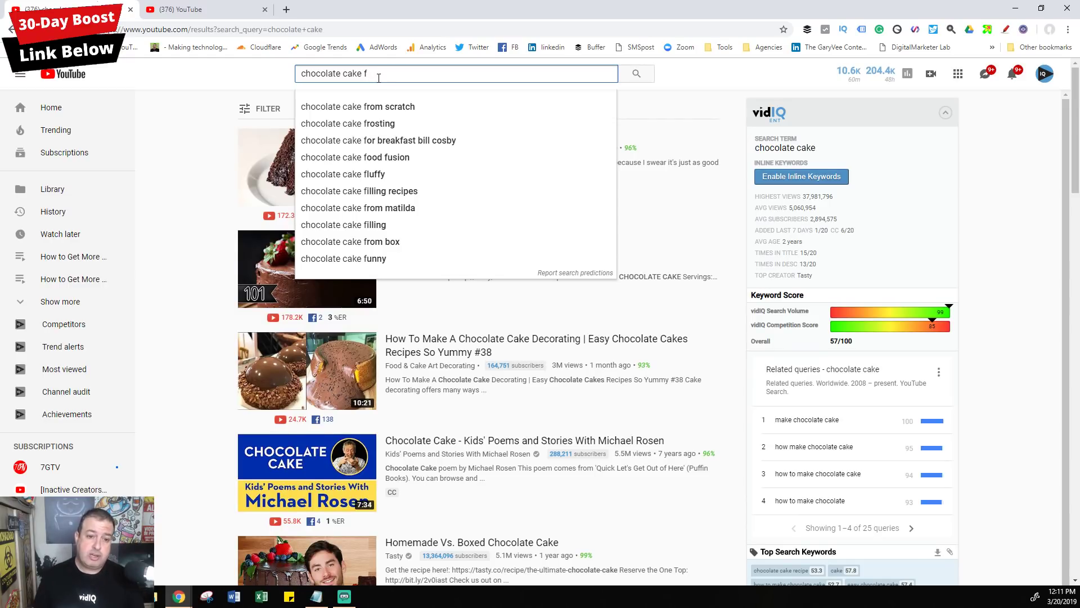
View the search suggestions for "chocolate cake for" and "chocolate cake b", and reduce the query to "chocolate cake"
{"action": "key", "text": "BackSpace"}
{"action": "type", "text": "for"}
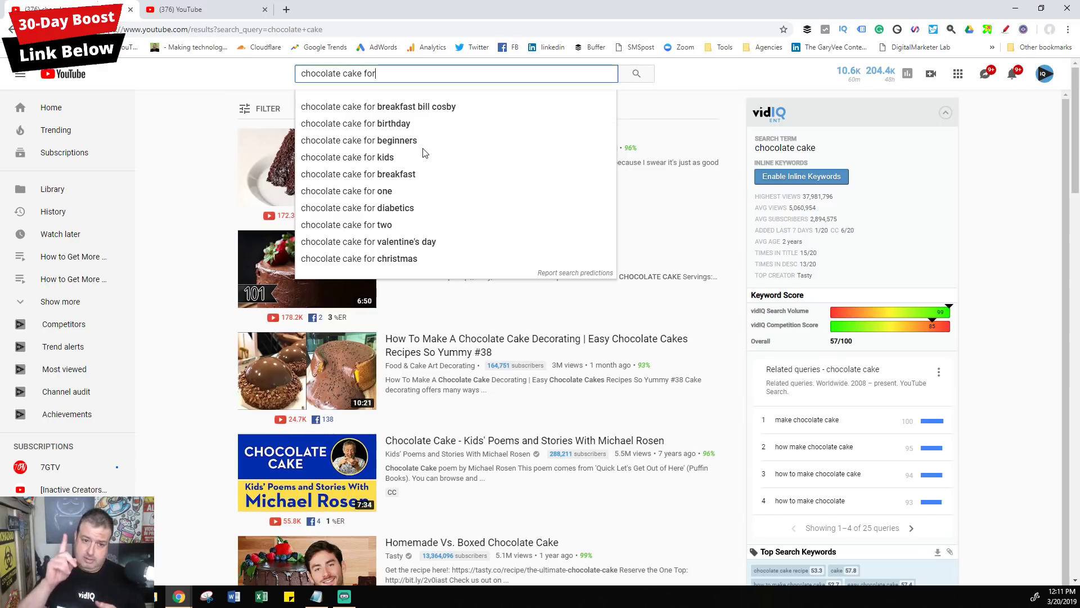
{"action": "key", "text": "BackSpace"}
{"action": "key", "text": "BackSpace"}
{"action": "key", "text": "BackSpace"}
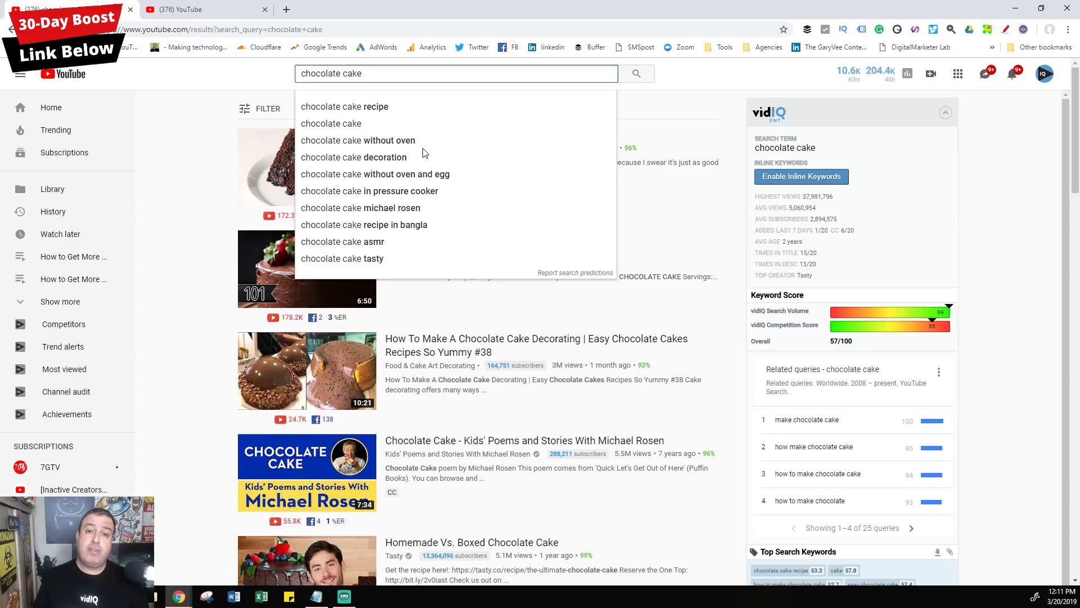
{"action": "type", "text": "f"}
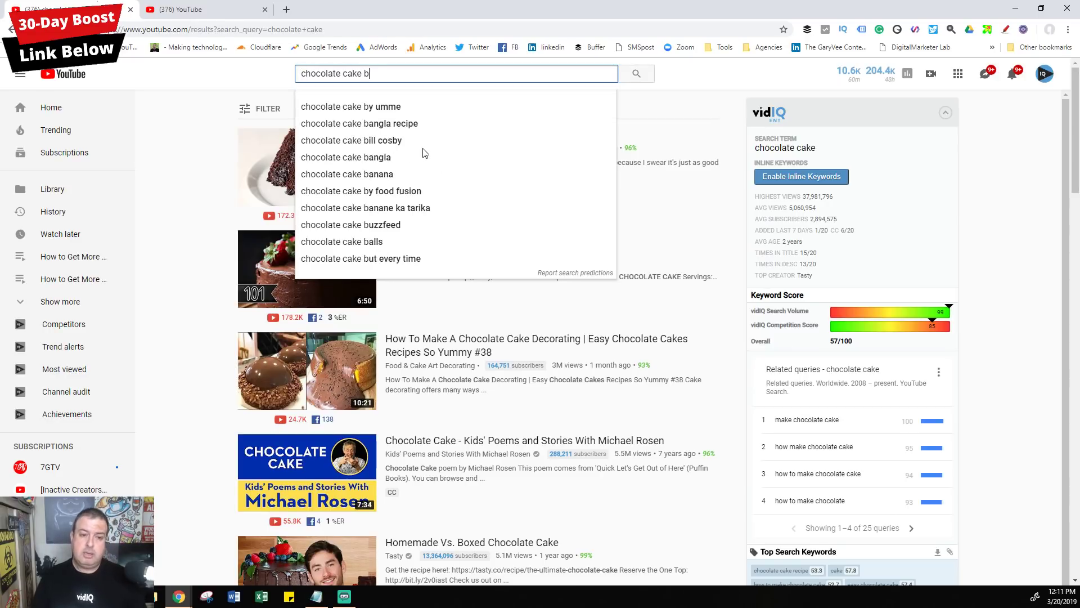
{"action": "key", "text": "BackSpace"}
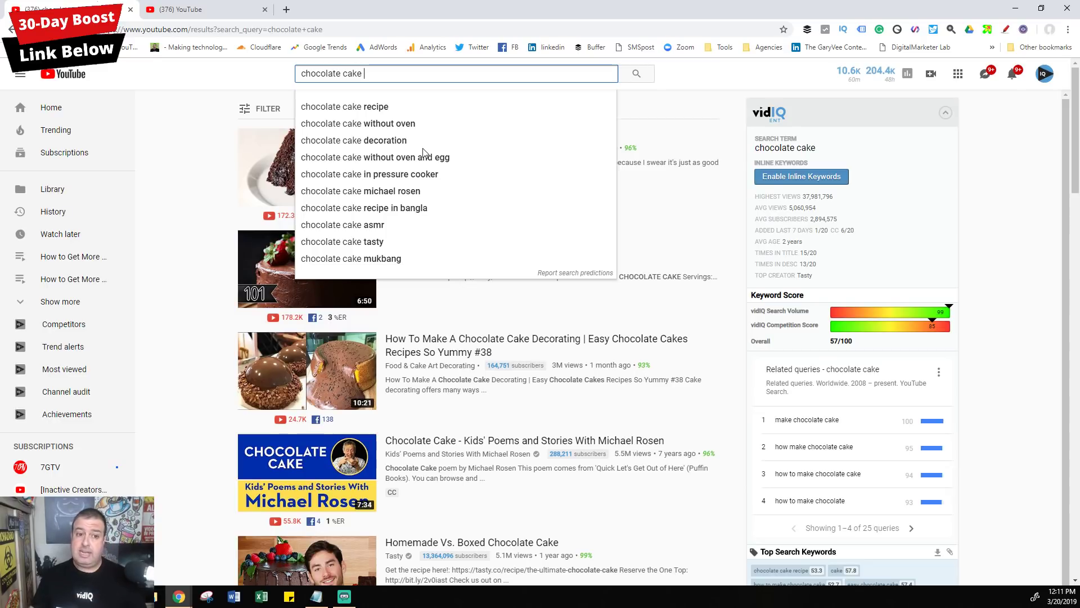
Put "how" in front of "chocolate cake" in the search query to view how-to suggestions
{"action": "key", "text": "ctrl+a"}
{"action": "key", "text": "Home"}
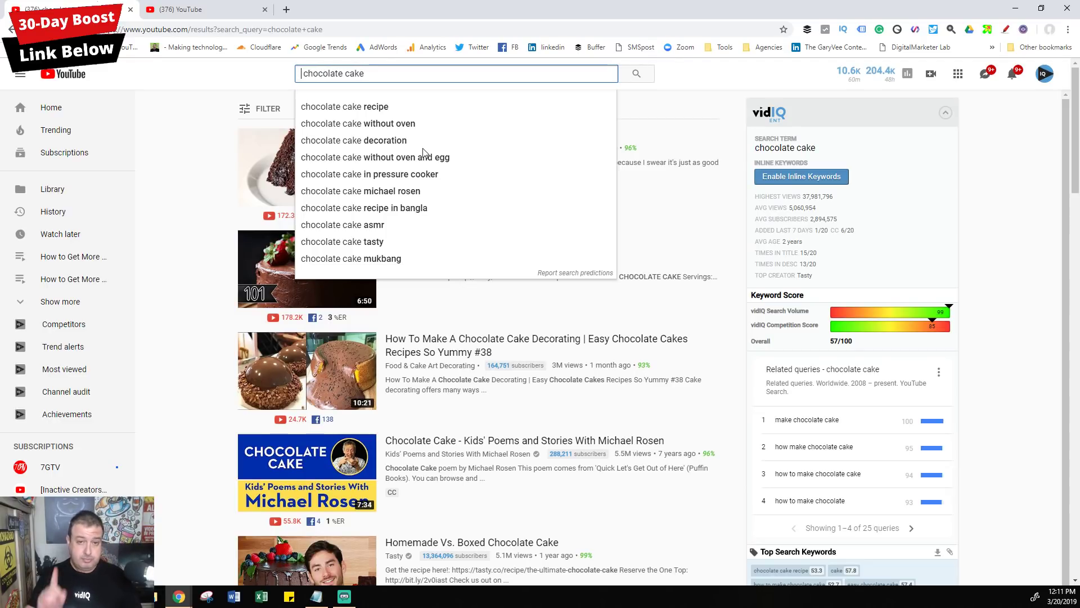
{"action": "type", "text": "how"}
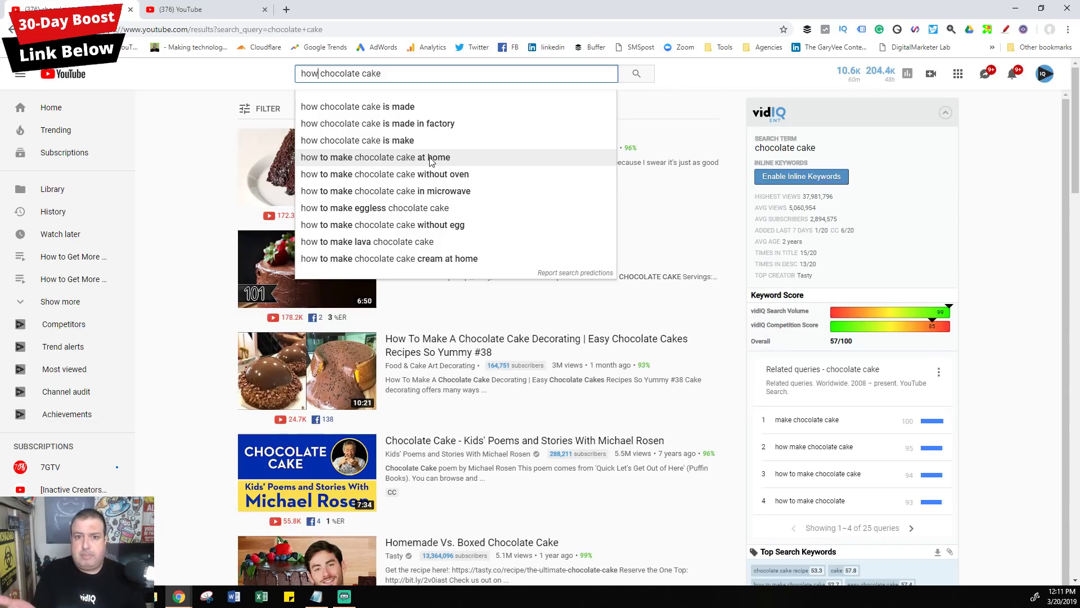
Replace the leading question word with "what" and with "where" to compare the suggestions for each
{"action": "key", "text": "BackSpace"}
{"action": "key", "text": "BackSpace"}
{"action": "key", "text": "BackSpace"}
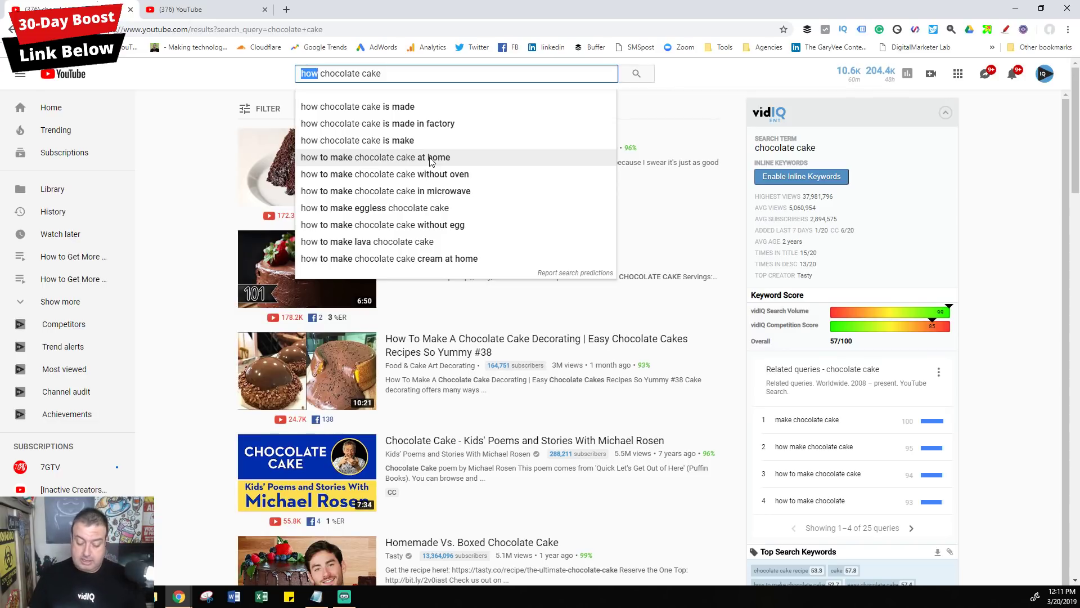
{"action": "type", "text": "what"}
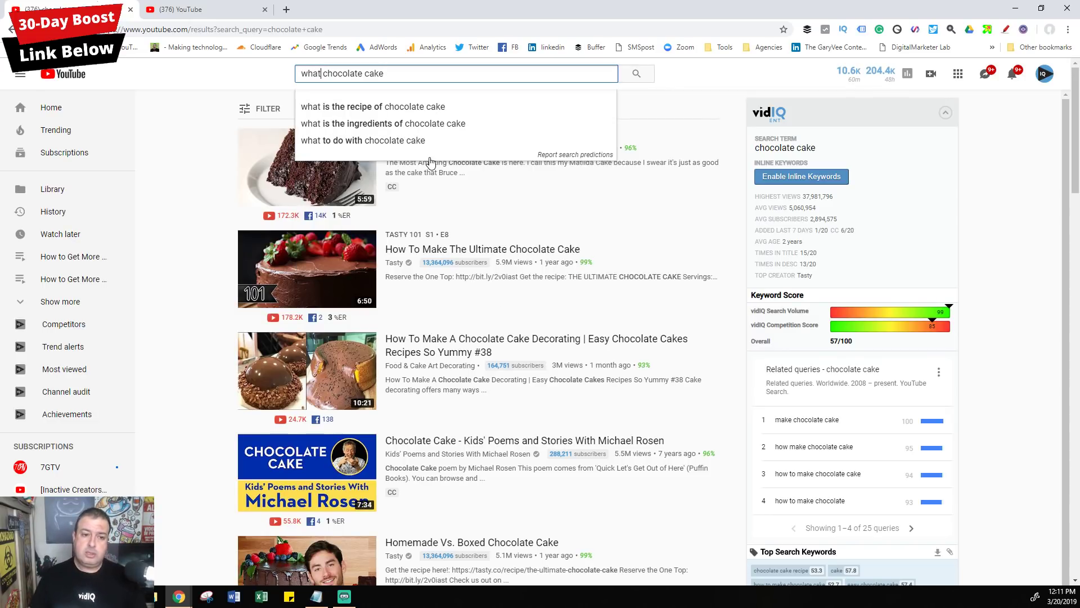
{"action": "key", "text": "BackSpace"}
{"action": "key", "text": "BackSpace"}
{"action": "key", "text": "BackSpace"}
{"action": "type", "text": "here"}
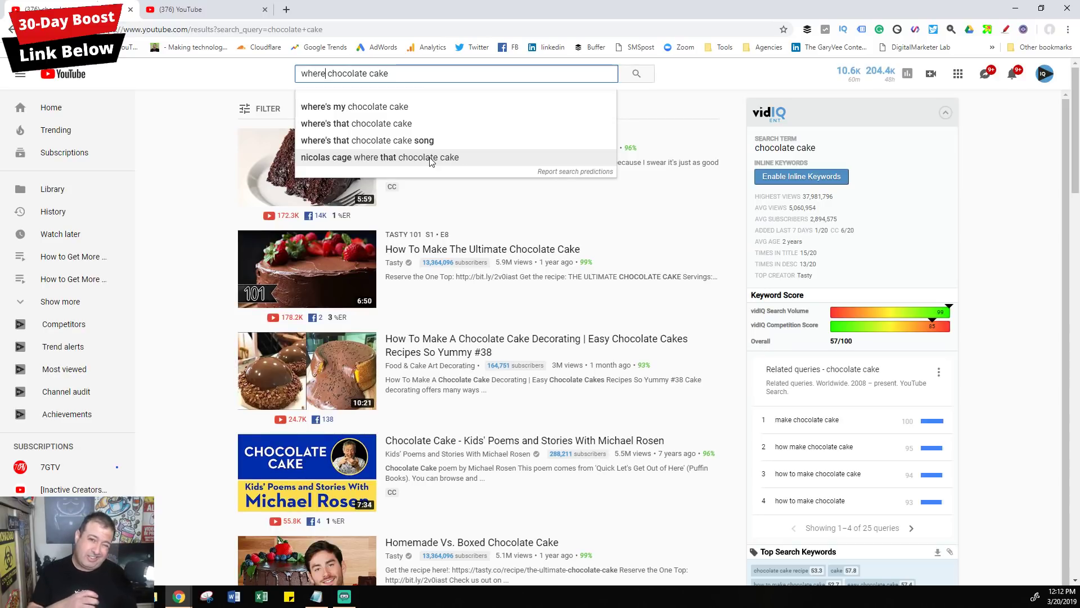
Change the query back to "what chocolate cake" to view its search suggestions
{"action": "key", "text": "shift+Home"}
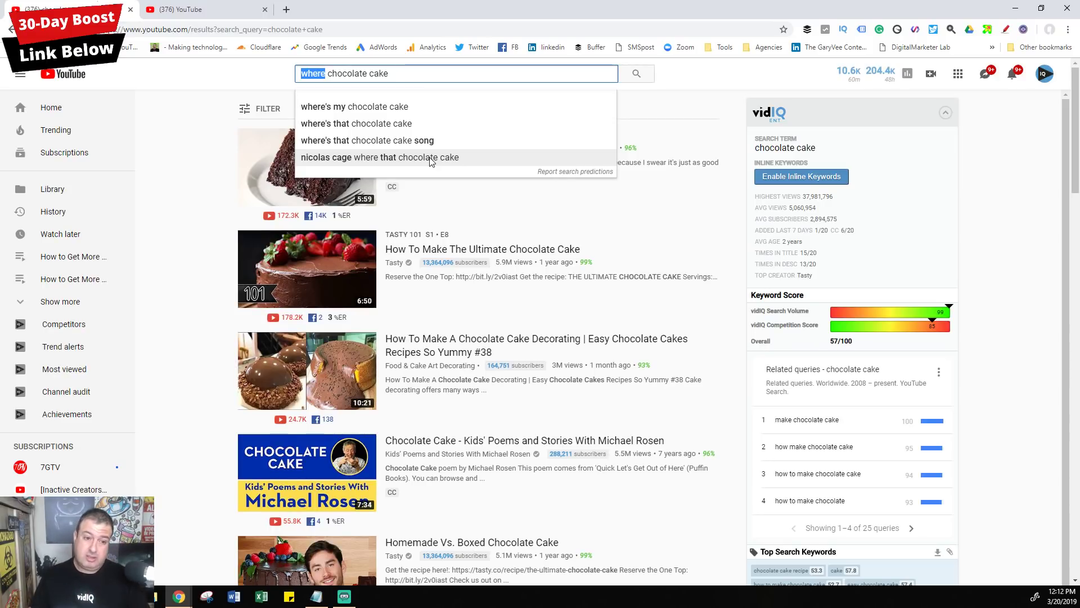
{"action": "key", "text": "BackSpace"}
{"action": "type", "text": "what"}
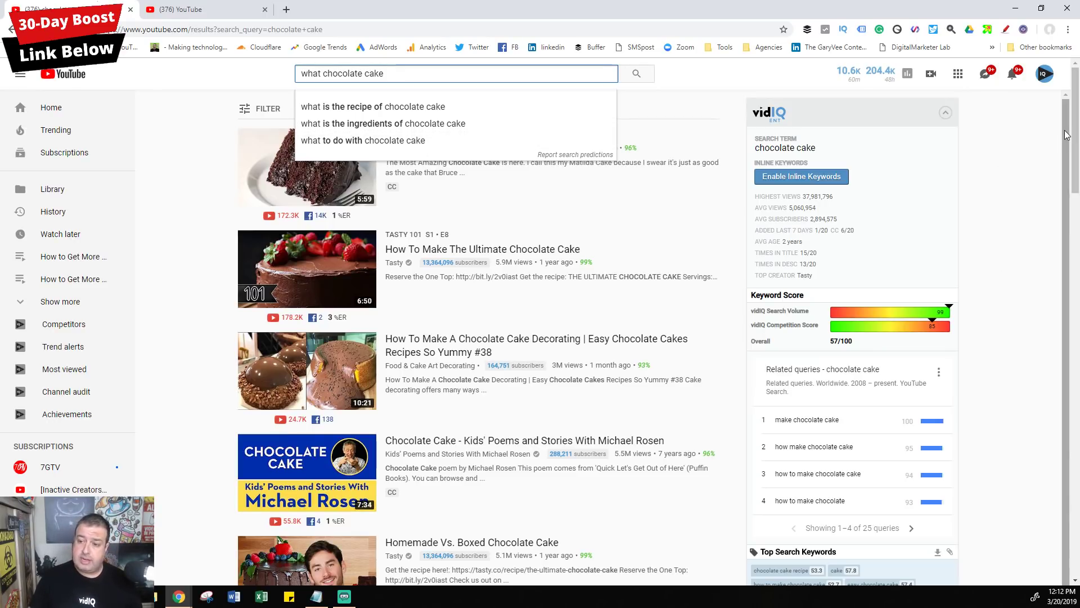
Examine vidIQ's keyword score, related queries, top search keywords and trending videos for chocolate cake
{"action": "scroll", "coordinate": [968, 226], "scroll_direction": "down", "scroll_amount": 2}
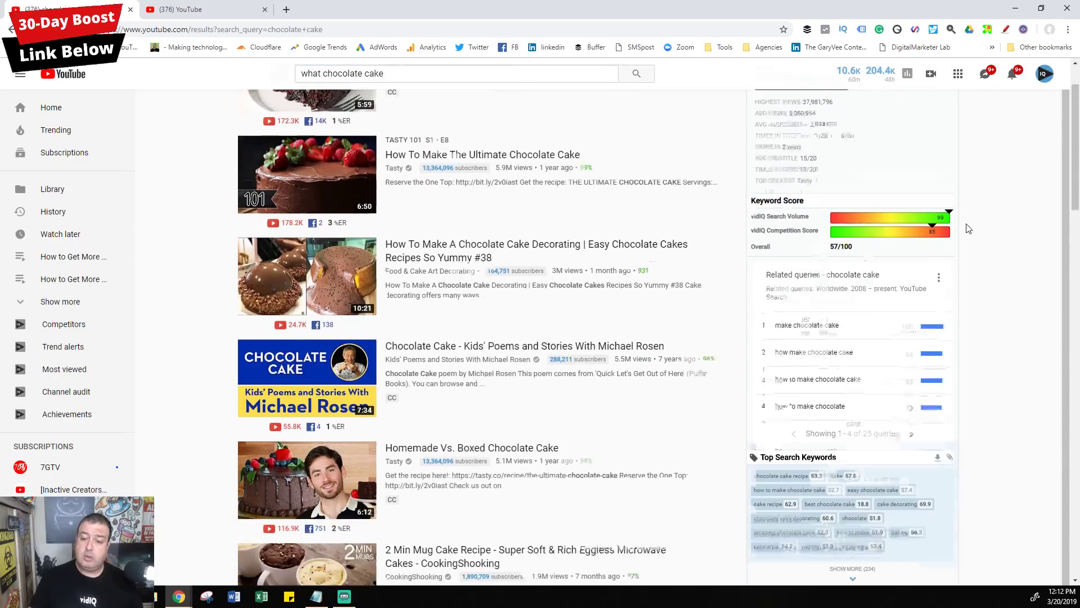
{"action": "mouse_move", "coordinate": [899, 160]}
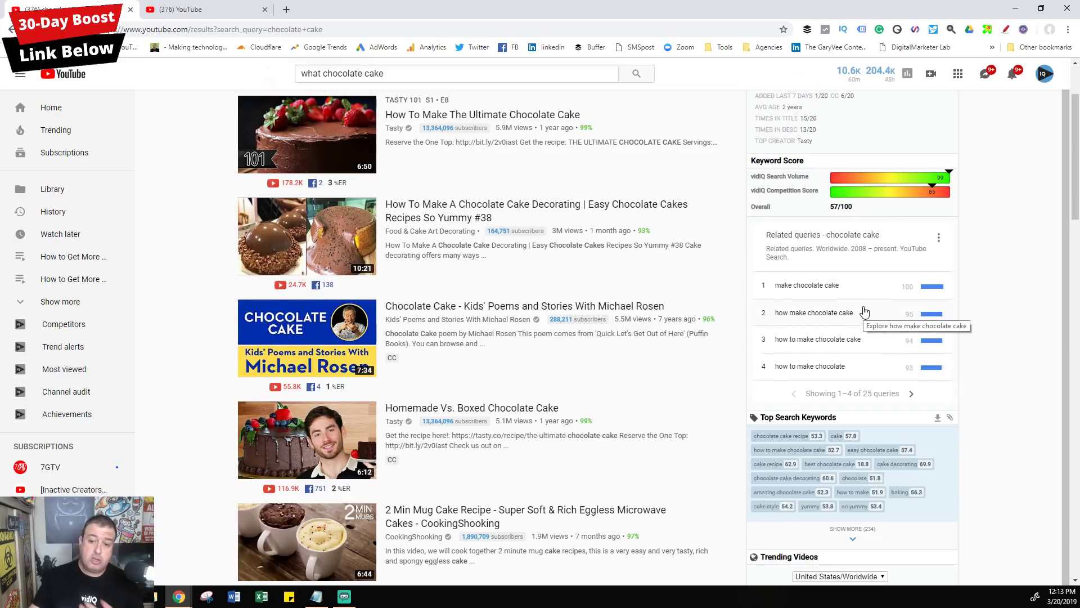
{"action": "scroll", "coordinate": [856, 376], "scroll_direction": "down", "scroll_amount": 1}
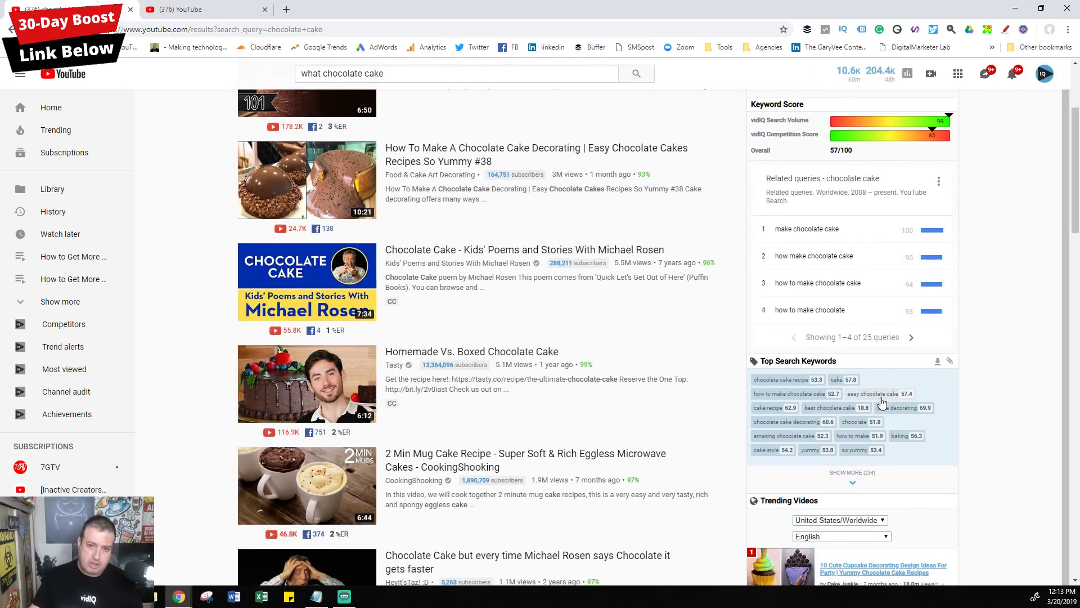
{"action": "scroll", "coordinate": [882, 402], "scroll_direction": "down", "scroll_amount": 3}
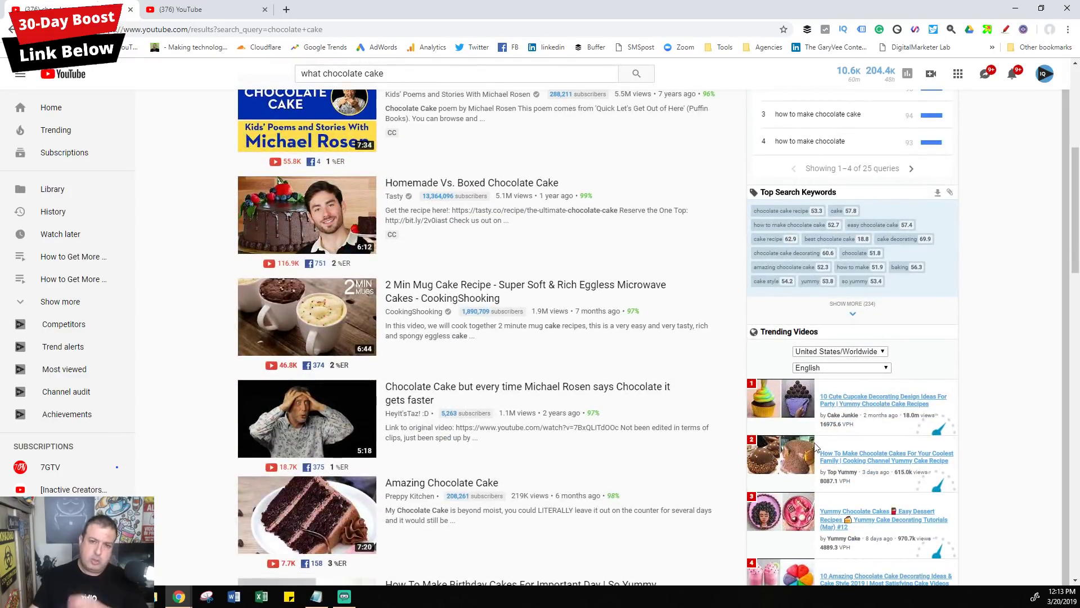
{"action": "scroll", "coordinate": [646, 414], "scroll_direction": "up", "scroll_amount": 1}
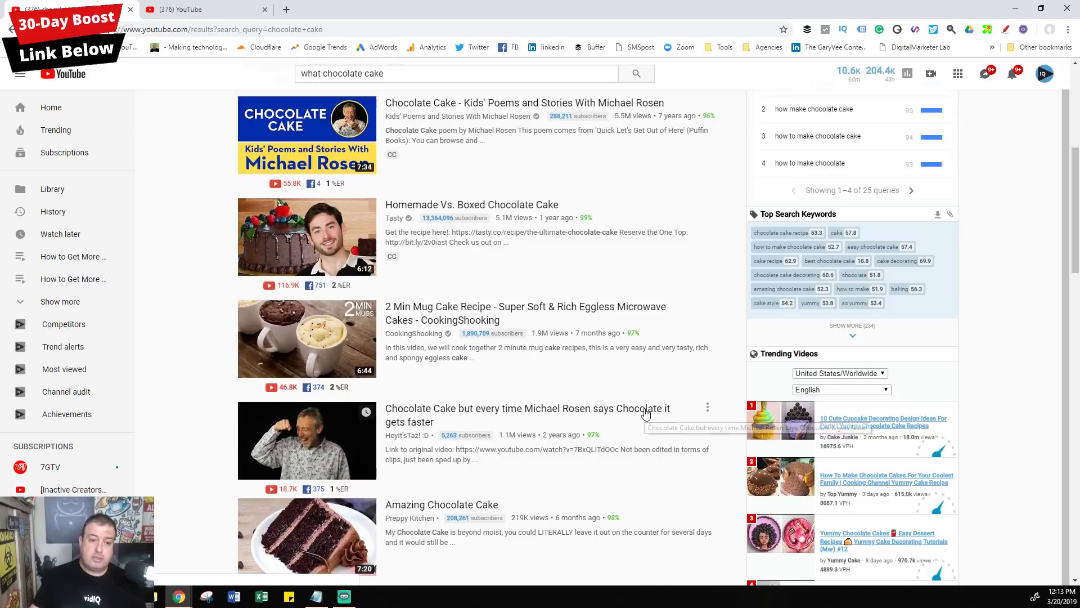
Search YouTube for "windows 10" to view its vidIQ keyword data
{"action": "left_click", "coordinate": [395, 70]}
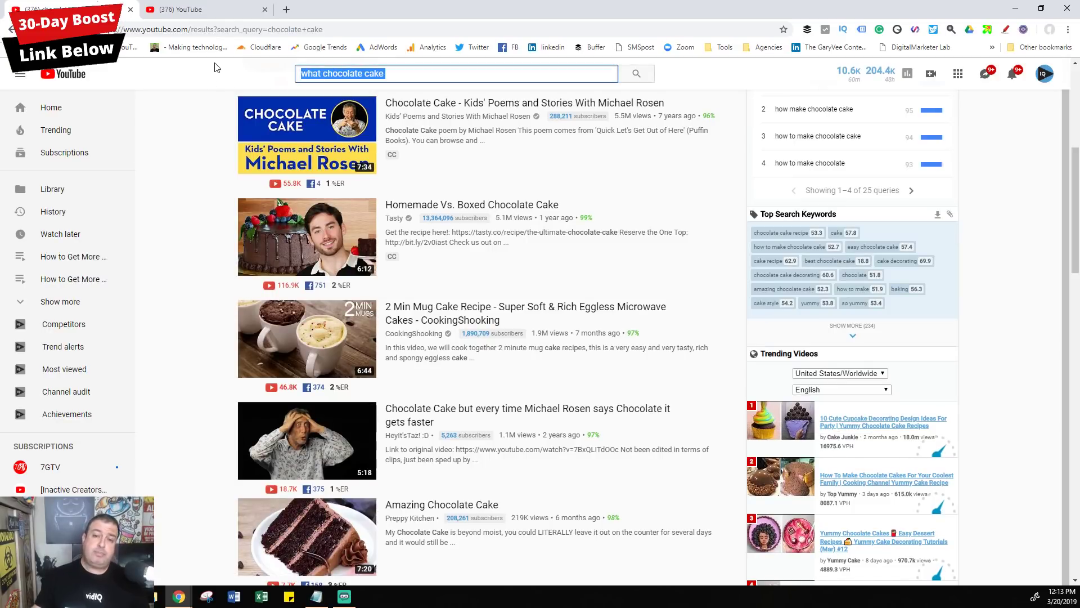
{"action": "type", "text": "windows 10"}
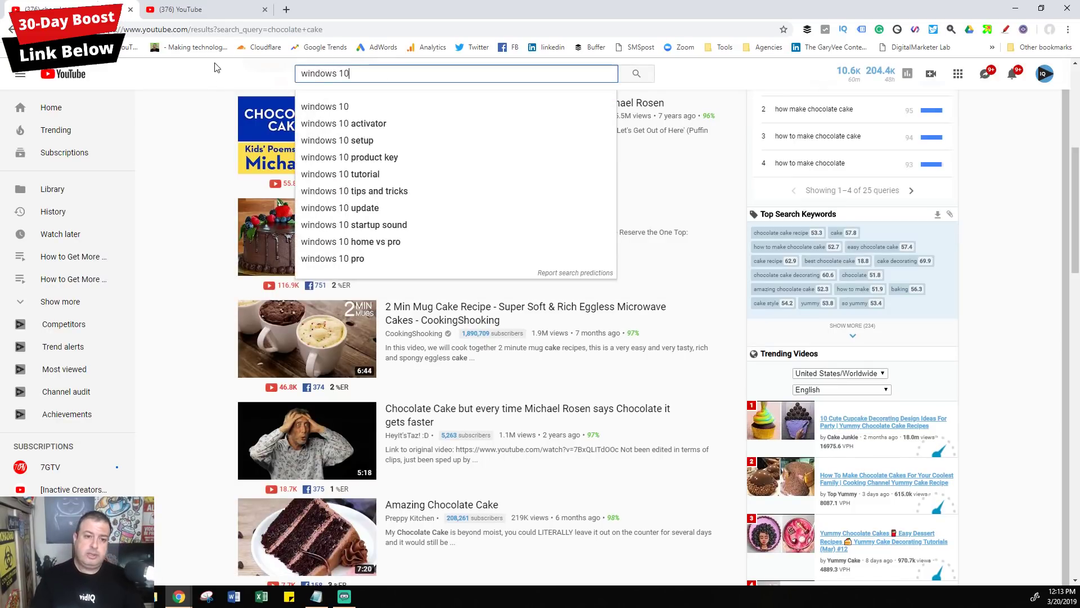
{"action": "key", "text": "Return"}
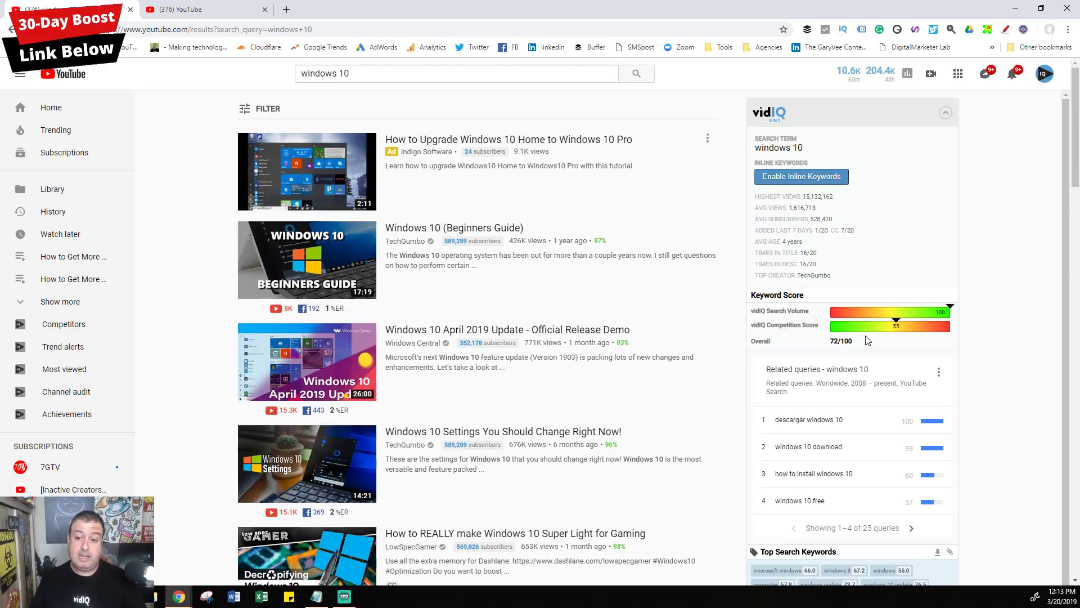
Open TechGumbo's "Windows 10 (Beginners Guide)" video and review its vidIQ statistics, video tags and channel tags
{"action": "left_click", "coordinate": [459, 228]}
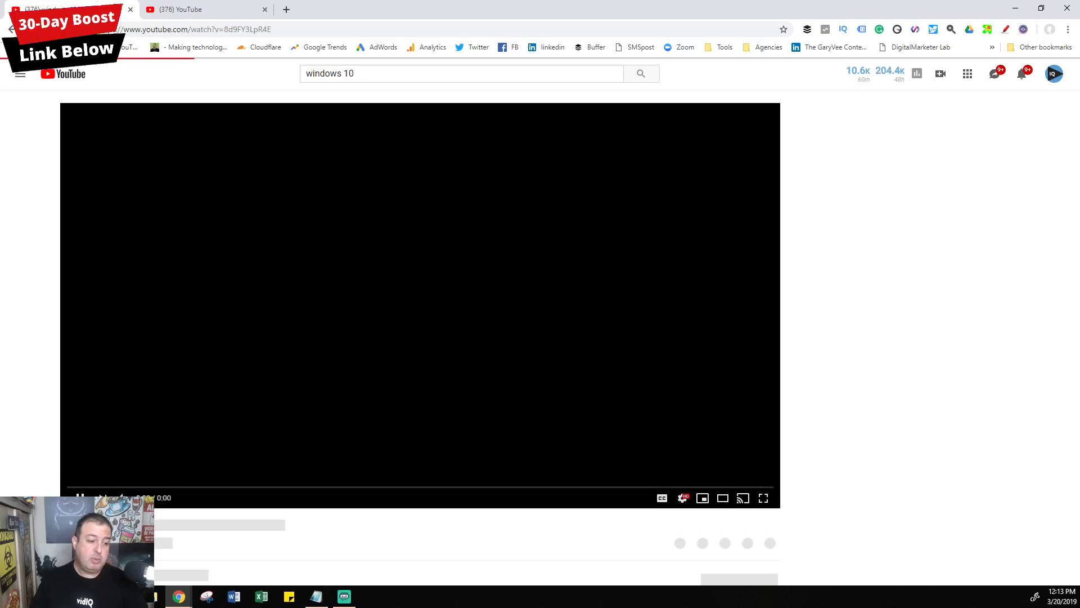
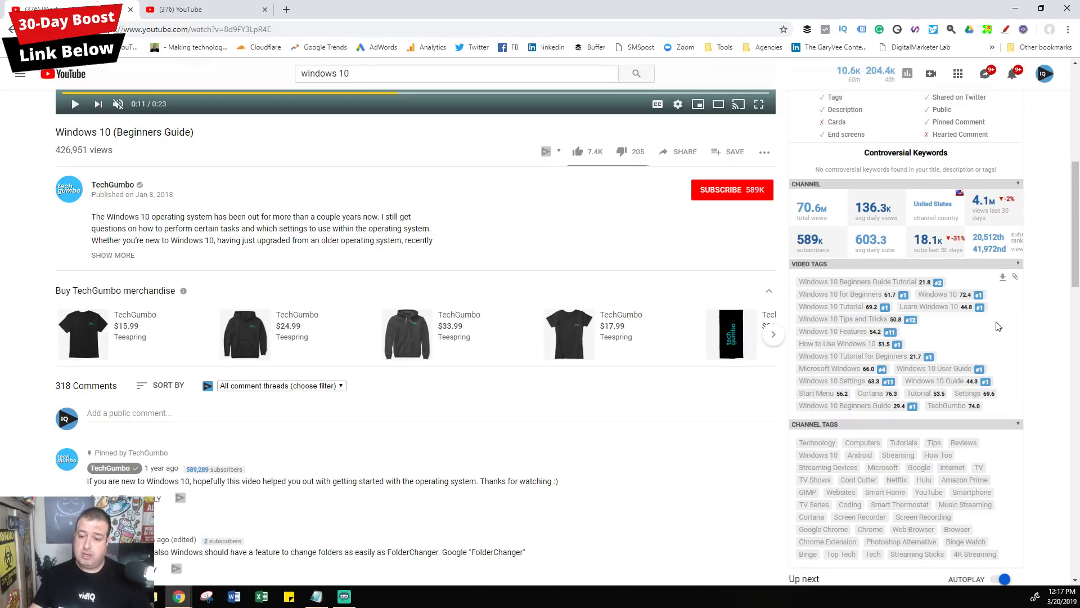
{"action": "scroll", "coordinate": [998, 326], "scroll_direction": "up", "scroll_amount": 7}
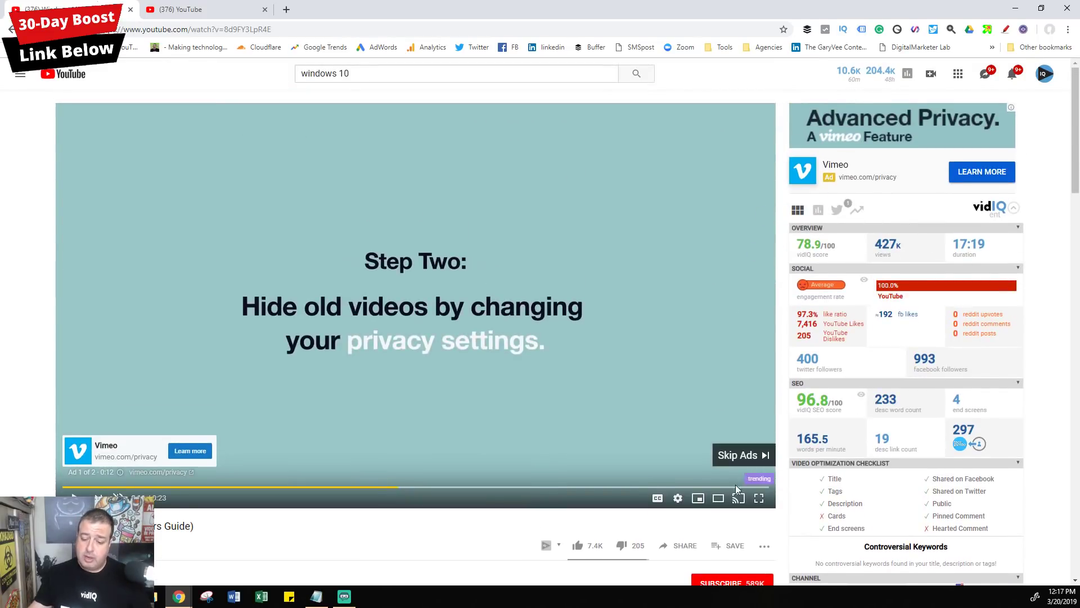
Switch to the open Creator Studio page for editing "How to Grow Your Channel Fast in 2019 For Free!"
{"action": "left_click", "coordinate": [205, 9]}
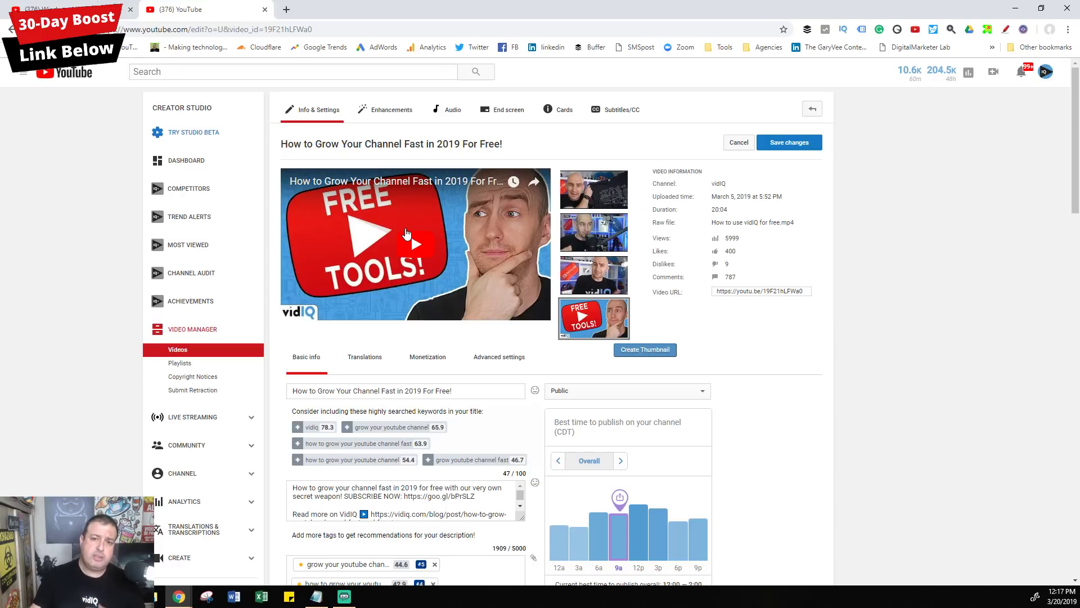
Enlarge the description box and review the video's title, suggested title keywords and opening description text
{"action": "left_click_drag", "start_coordinate": [292, 390], "coordinate": [459, 393]}
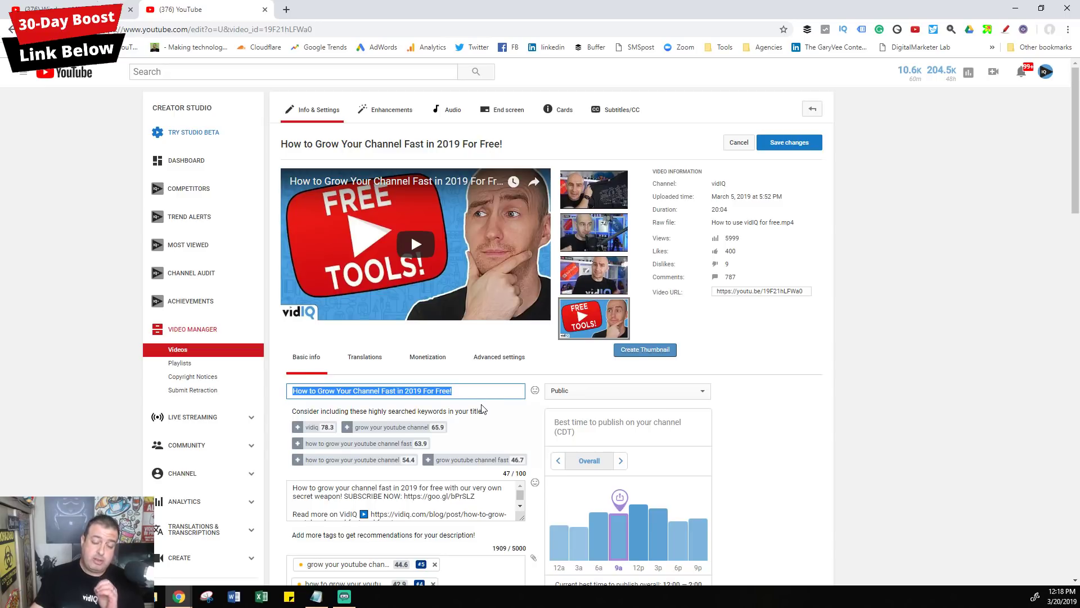
{"action": "scroll", "coordinate": [482, 409], "scroll_direction": "down", "scroll_amount": 4}
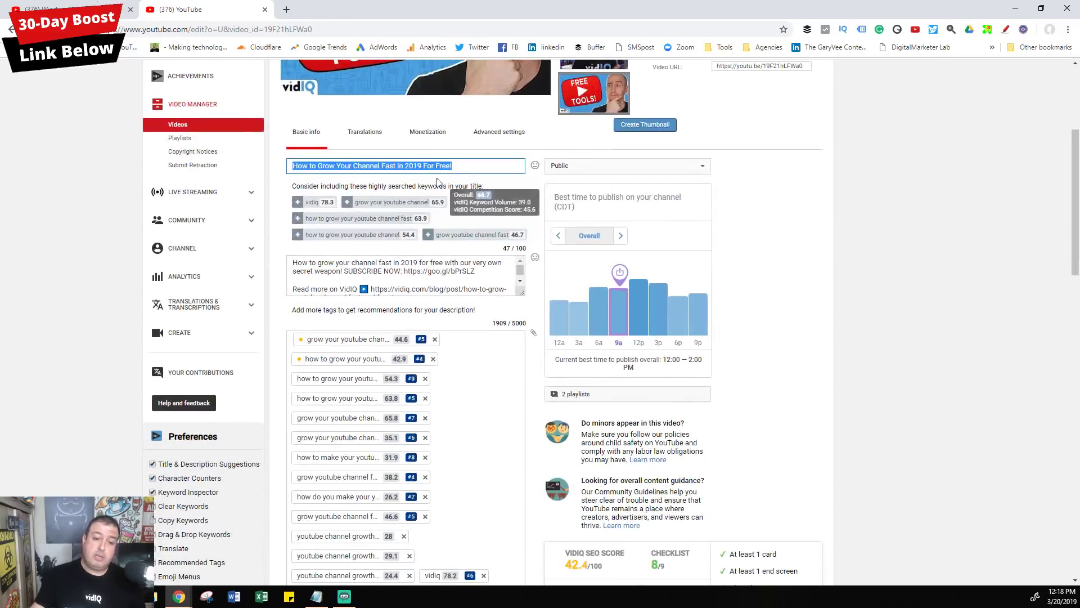
{"action": "left_click_drag", "start_coordinate": [521, 292], "coordinate": [510, 381]}
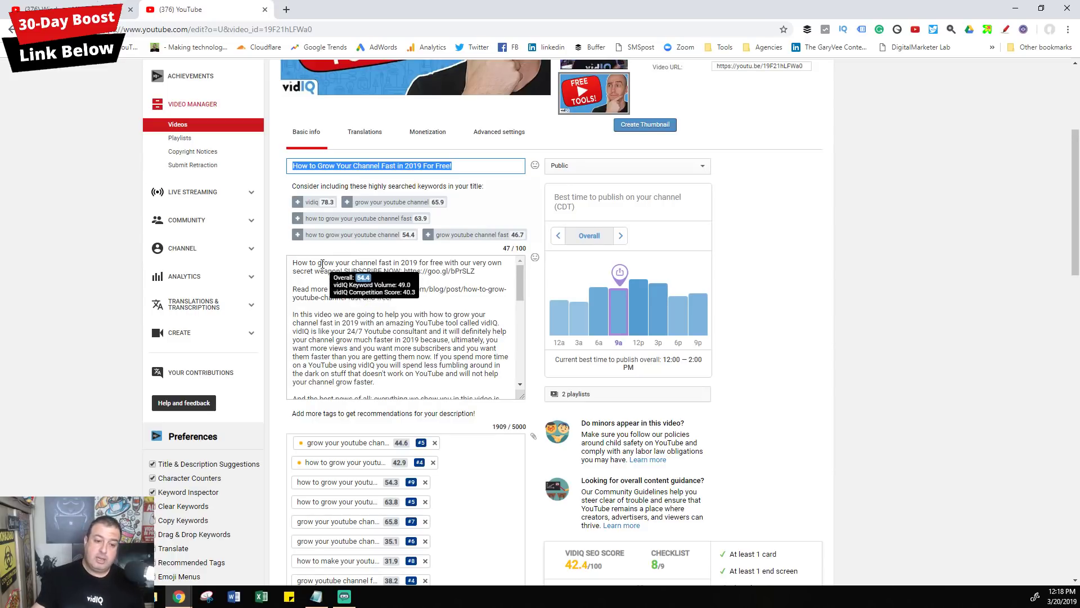
{"action": "left_click_drag", "start_coordinate": [317, 263], "coordinate": [380, 263]}
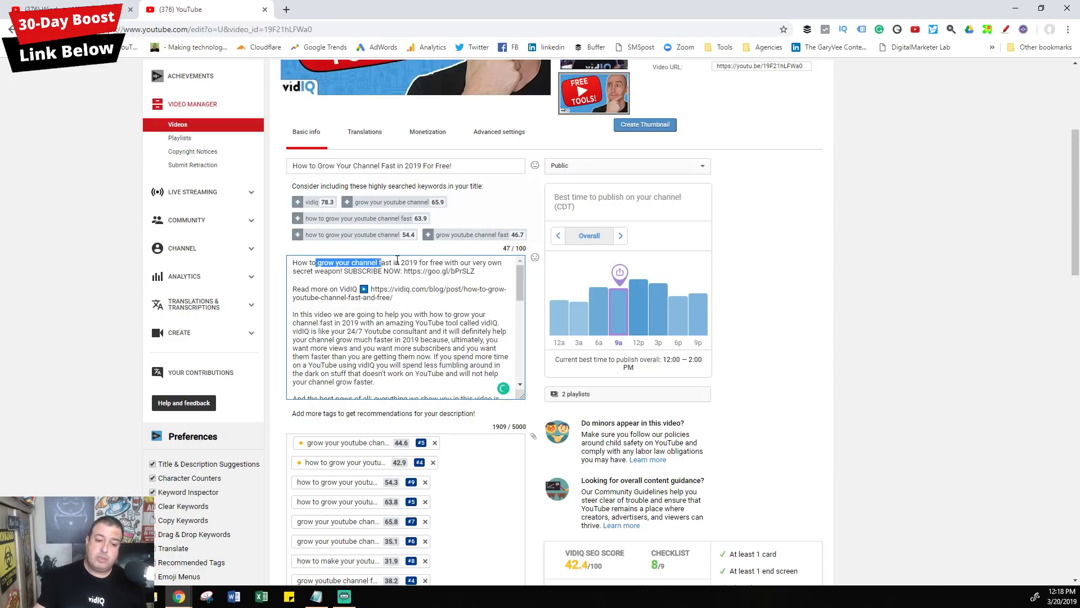
{"action": "left_click", "coordinate": [395, 264]}
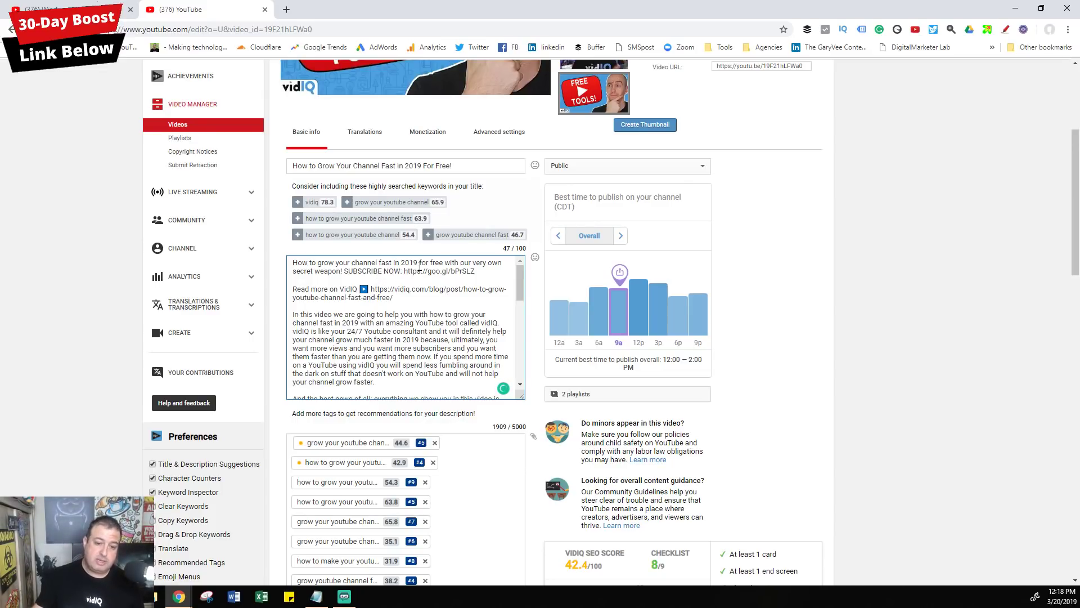
{"action": "scroll", "coordinate": [394, 410], "scroll_direction": "down", "scroll_amount": 1}
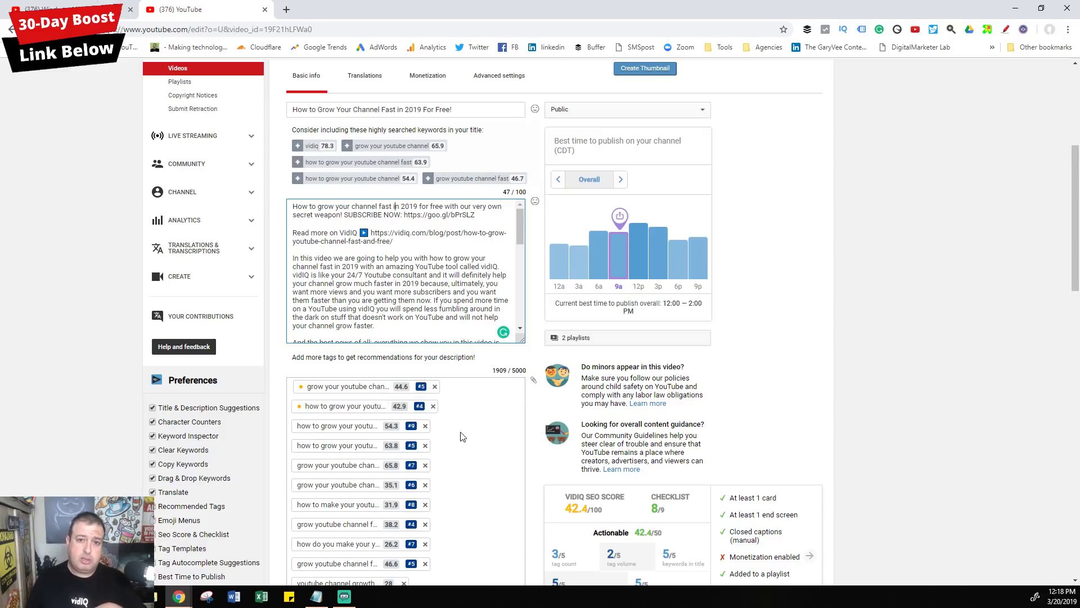
{"action": "left_click", "coordinate": [382, 111]}
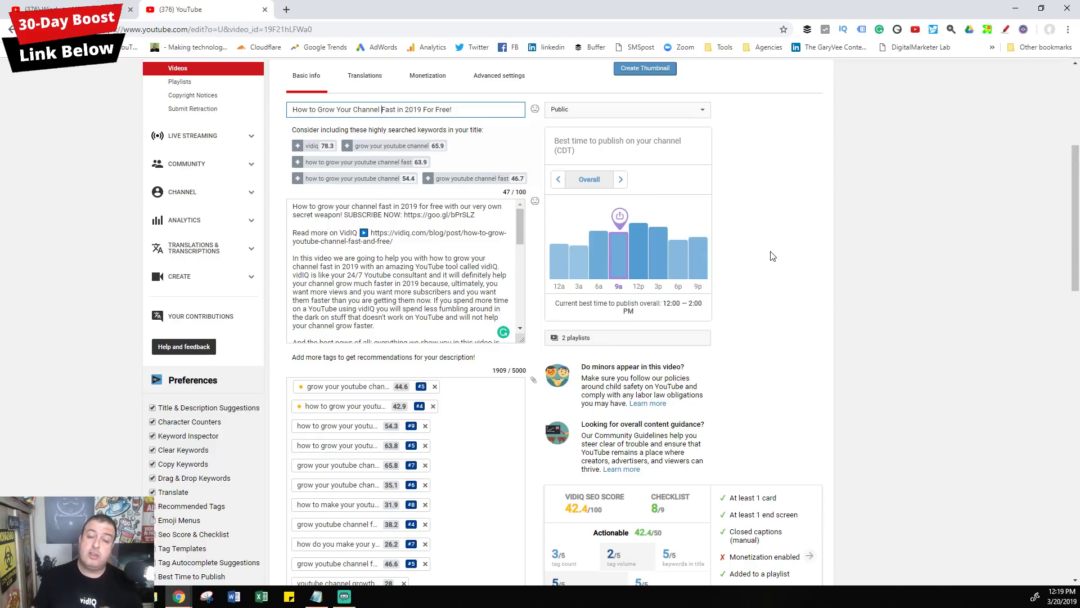
Browse the best time to publish chart by weekday, comparing Wednesdays and Thursdays
{"action": "left_click", "coordinate": [621, 181]}
{"action": "left_click", "coordinate": [621, 181]}
{"action": "left_click", "coordinate": [622, 188]}
{"action": "left_click", "coordinate": [622, 188]}
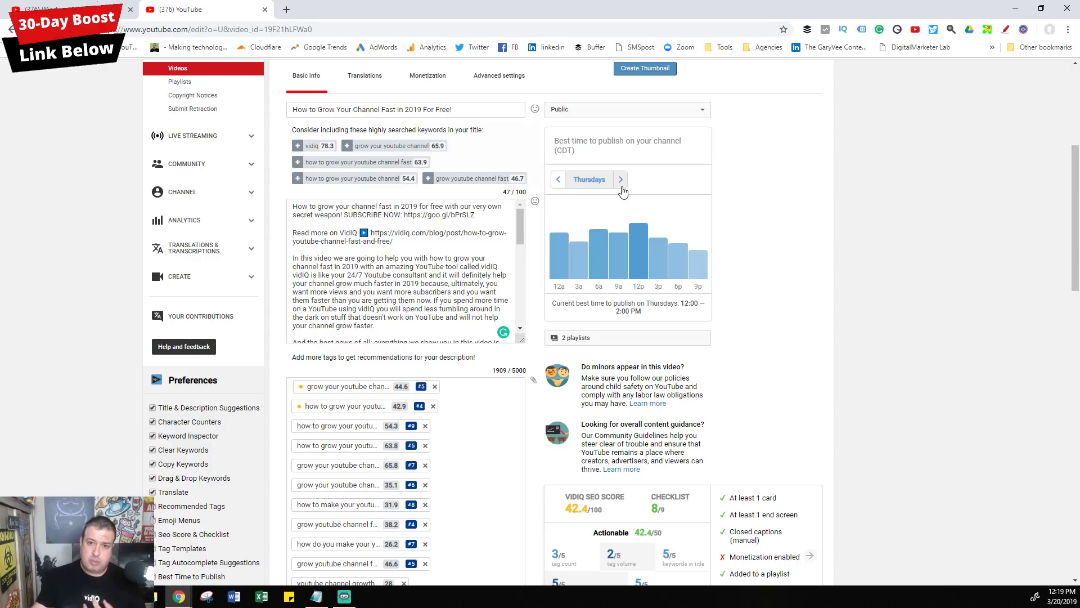
{"action": "left_click", "coordinate": [558, 180]}
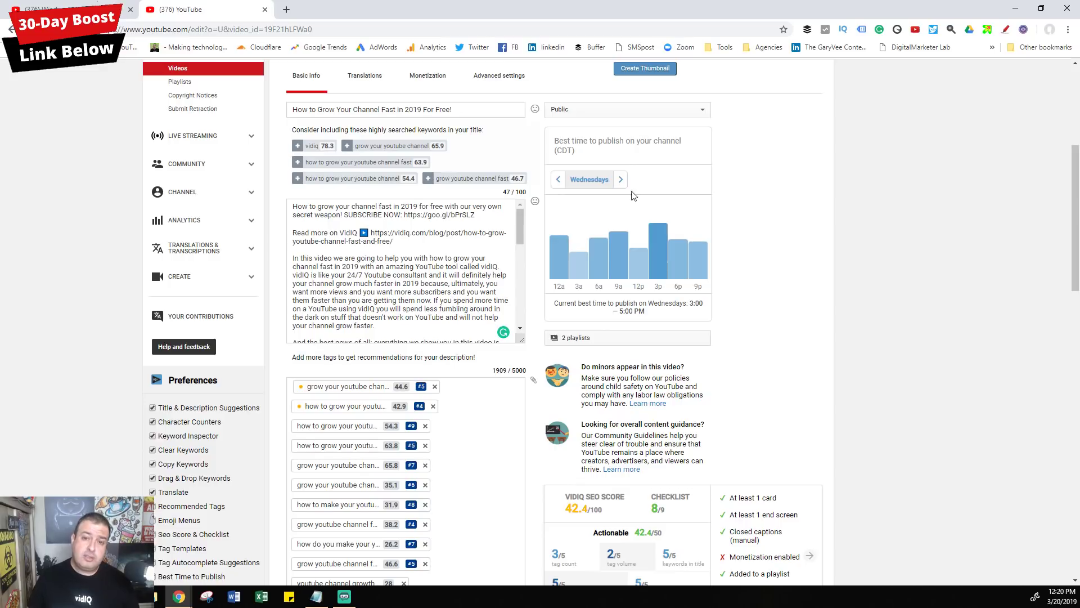
{"action": "left_click", "coordinate": [620, 179]}
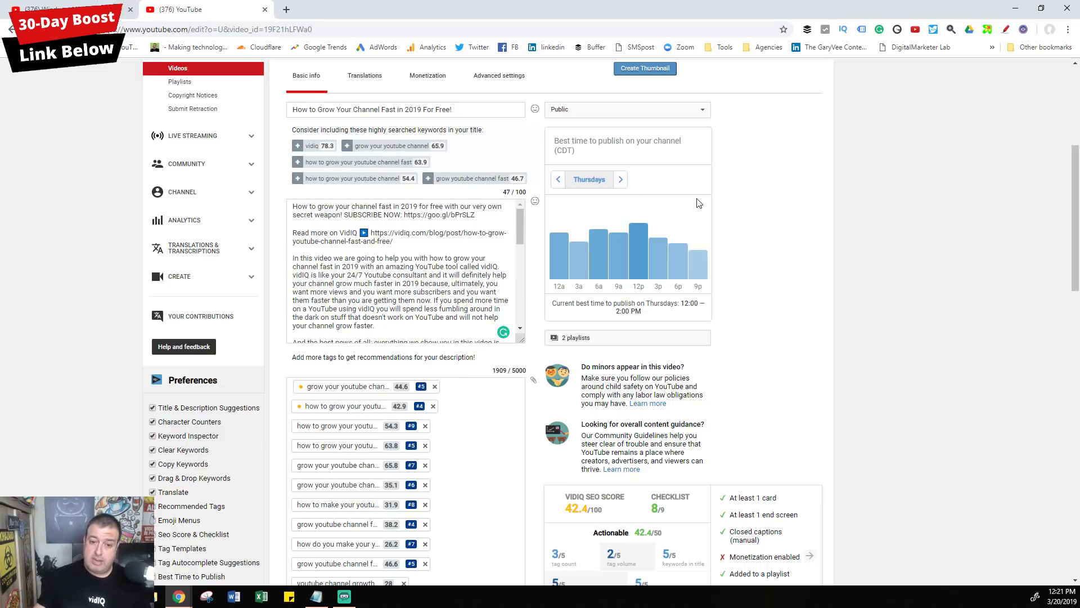
Examine the video's tags, vidIQ SEO score and checklist, recommended tags and the videos to gain views from
{"action": "scroll", "coordinate": [675, 252], "scroll_direction": "down", "scroll_amount": 5}
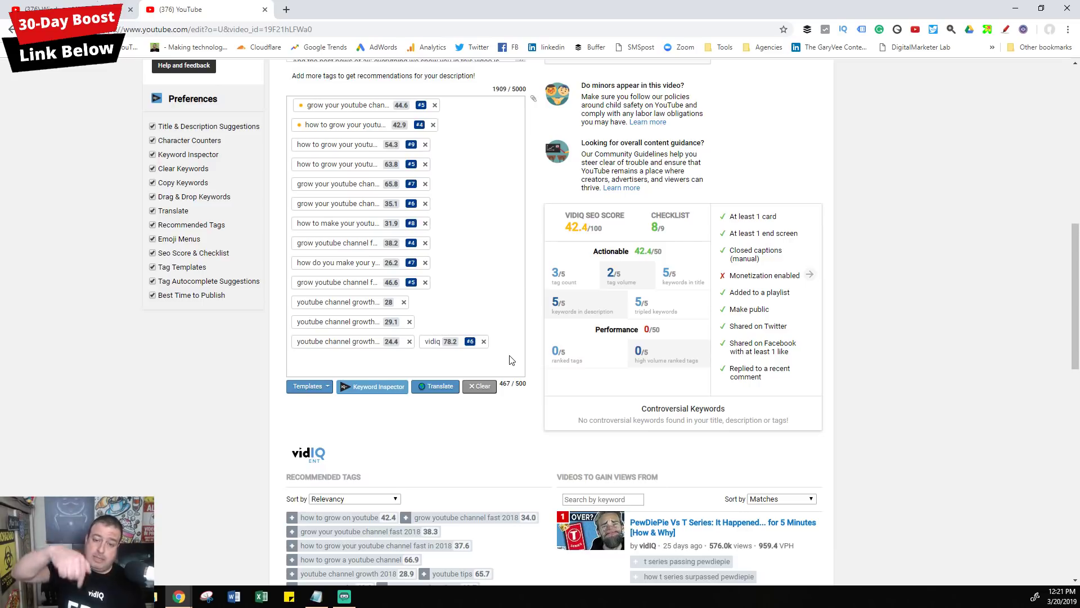
{"action": "scroll", "coordinate": [509, 363], "scroll_direction": "down", "scroll_amount": 3}
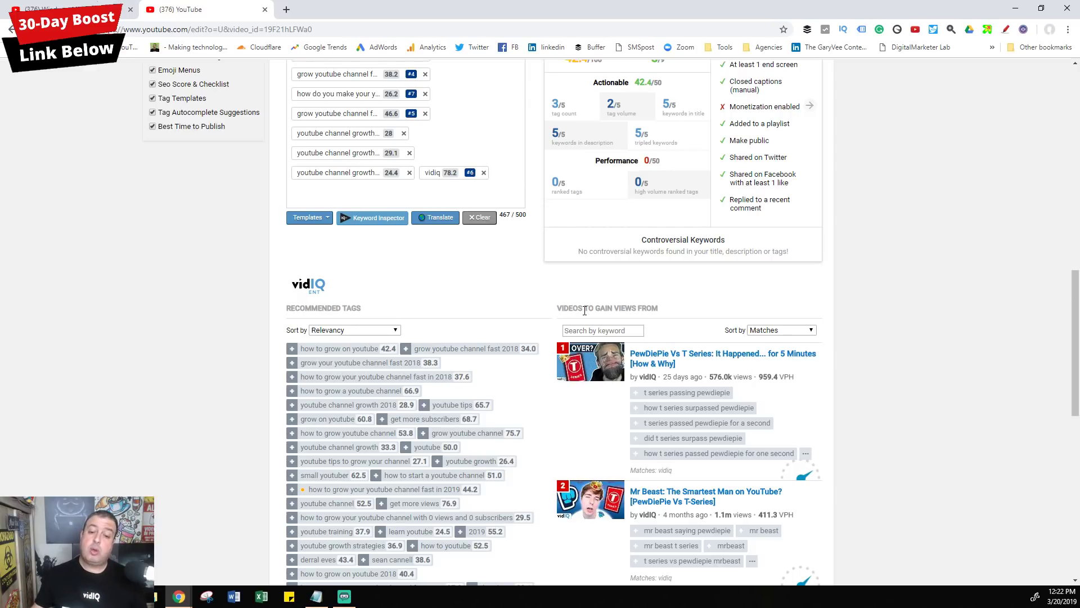
{"action": "scroll", "coordinate": [819, 399], "scroll_direction": "down", "scroll_amount": 3}
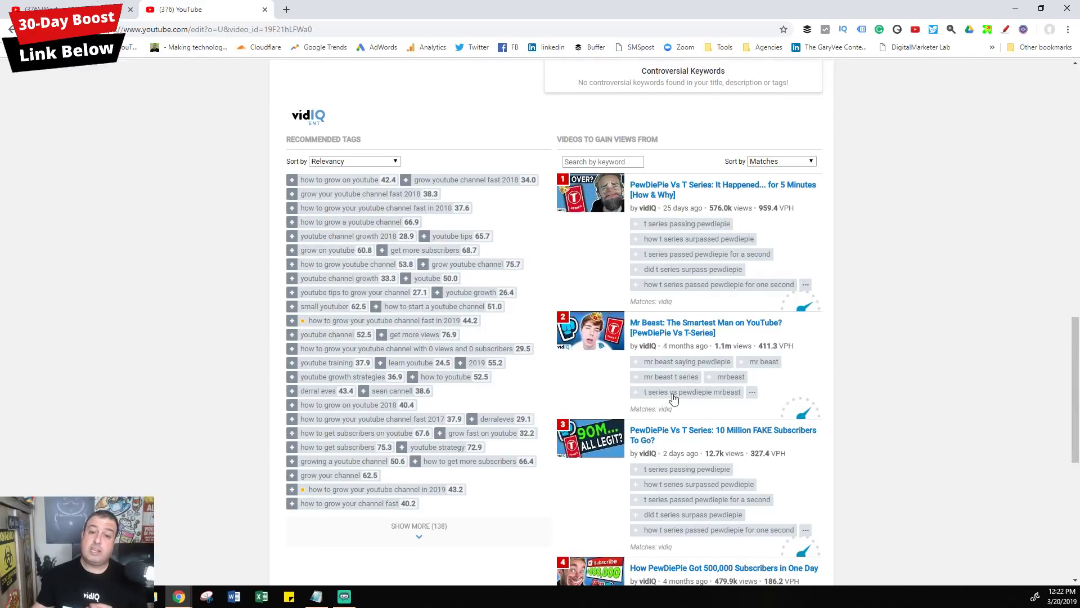
{"action": "scroll", "coordinate": [673, 372], "scroll_direction": "down", "scroll_amount": 2}
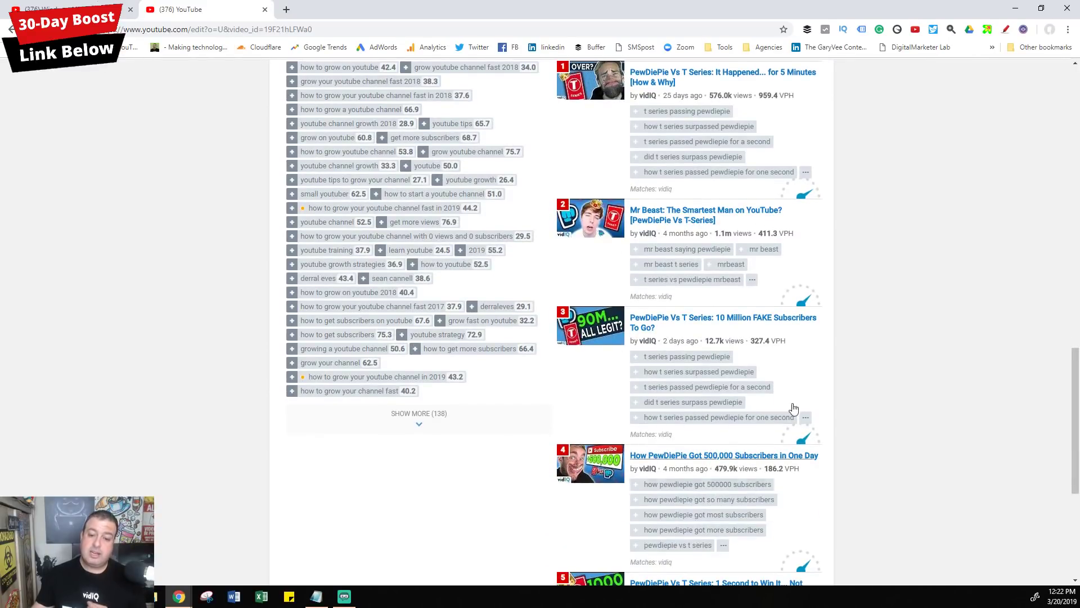
{"action": "scroll", "coordinate": [775, 453], "scroll_direction": "down", "scroll_amount": 3}
{"action": "scroll", "coordinate": [730, 417], "scroll_direction": "up", "scroll_amount": 3}
{"action": "scroll", "coordinate": [731, 417], "scroll_direction": "up", "scroll_amount": 4}
{"action": "scroll", "coordinate": [532, 363], "scroll_direction": "up", "scroll_amount": 4}
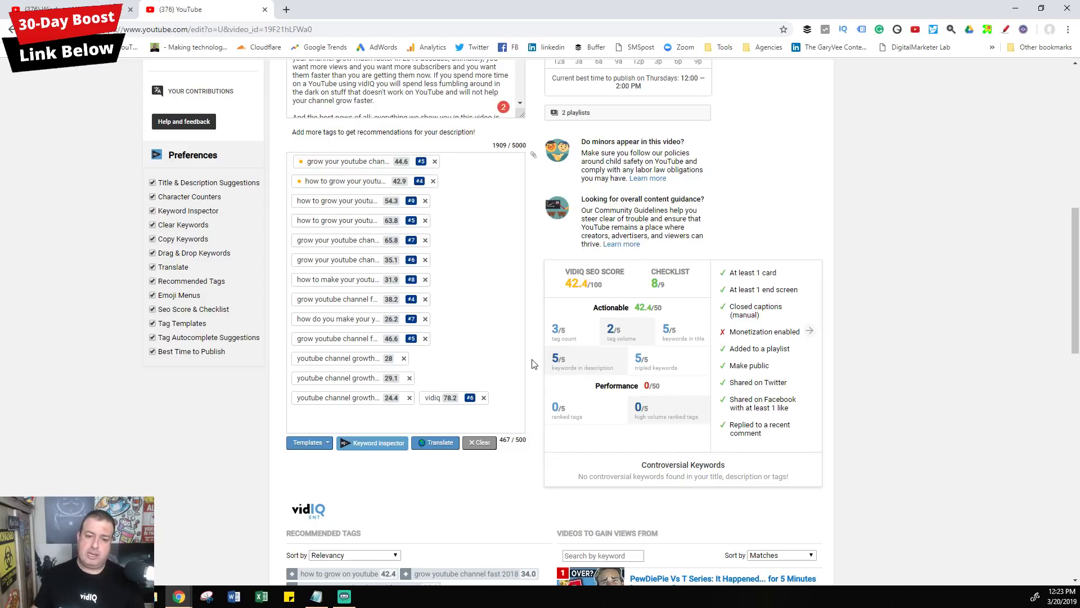
{"action": "scroll", "coordinate": [533, 364], "scroll_direction": "down", "scroll_amount": 6}
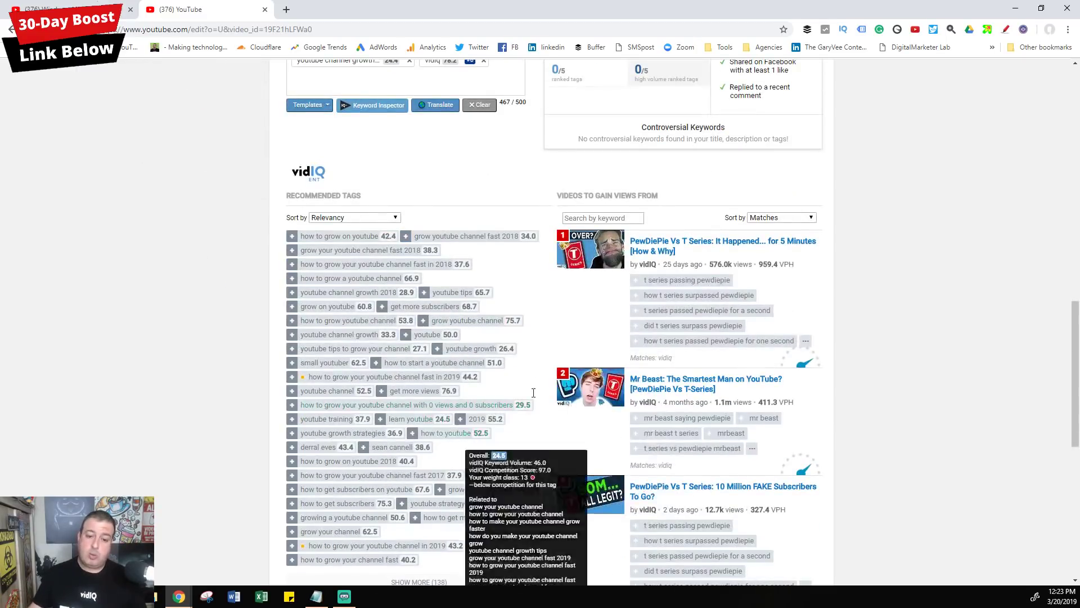
{"action": "scroll", "coordinate": [533, 363], "scroll_direction": "up", "scroll_amount": 2}
{"action": "scroll", "coordinate": [535, 376], "scroll_direction": "up", "scroll_amount": 4}
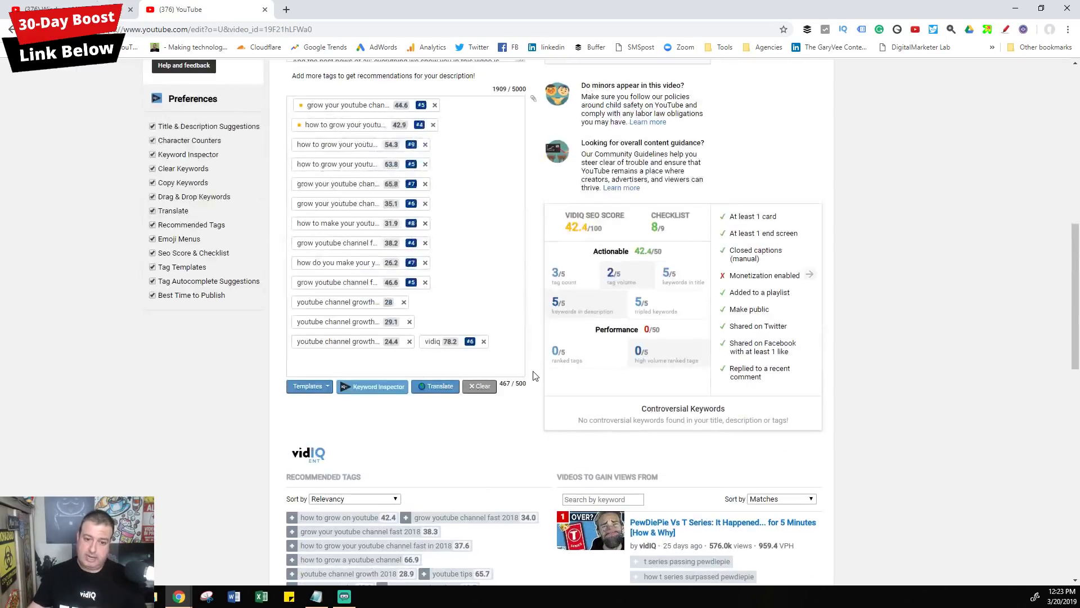
Add the autocomplete suggestion "valentines day" to the video's tags
{"action": "left_click", "coordinate": [479, 366]}
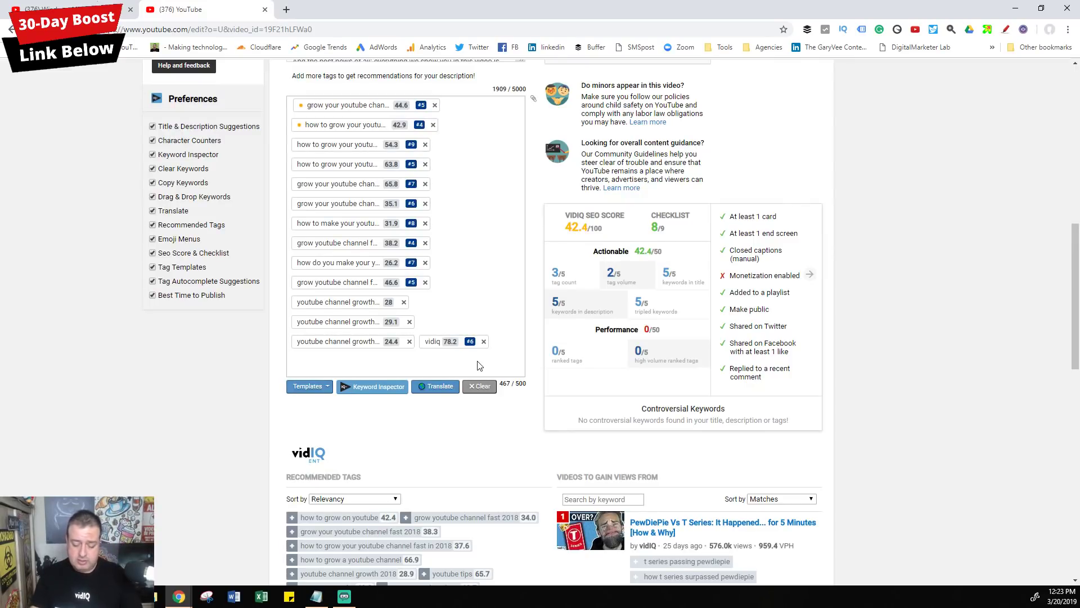
{"action": "type", "text": "vale"}
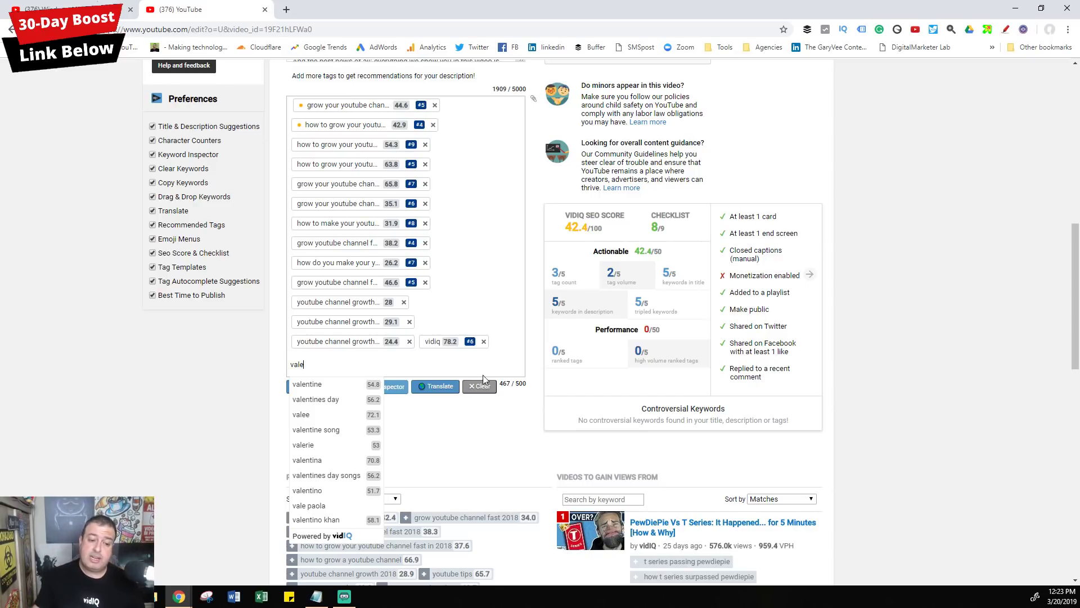
{"action": "left_click", "coordinate": [350, 399]}
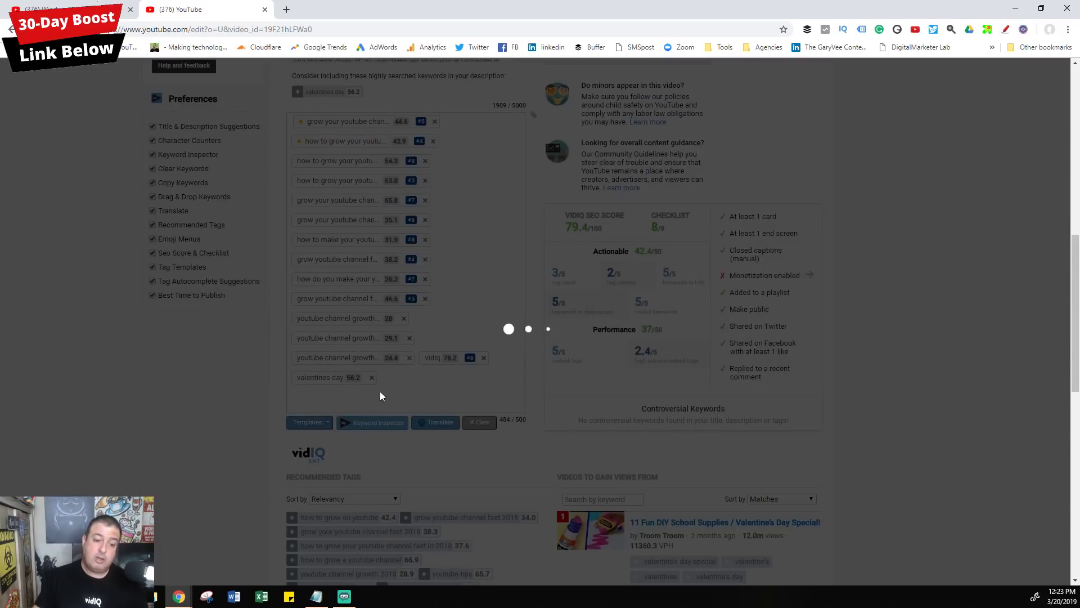
Examine vidIQ's keyword score and All Time interest report for "valentines day", and close the keyword report
{"action": "scroll", "coordinate": [645, 299], "scroll_direction": "up", "scroll_amount": 3}
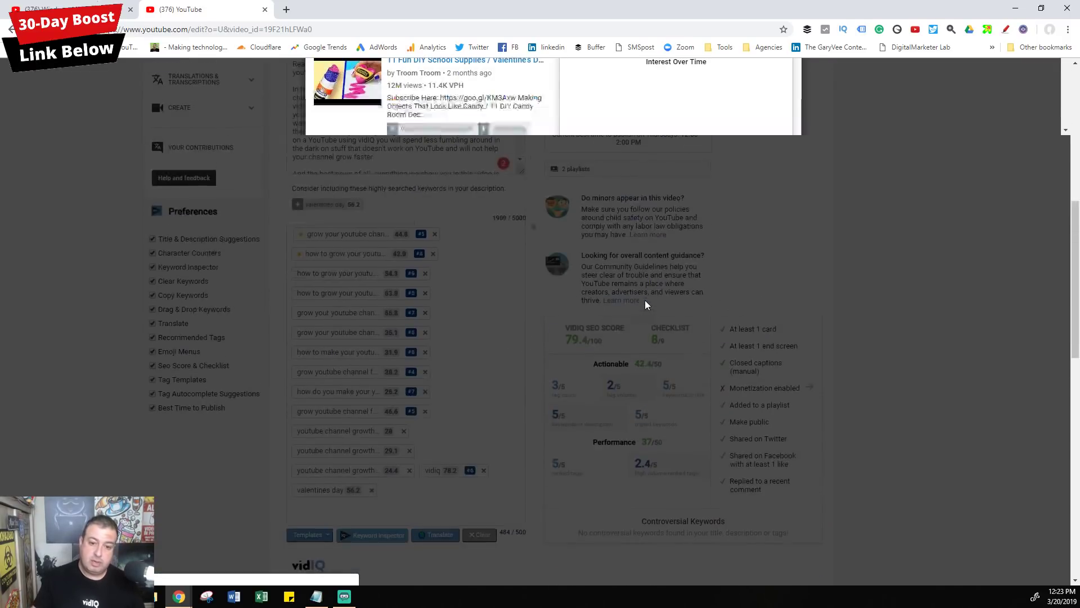
{"action": "scroll", "coordinate": [664, 304], "scroll_direction": "up", "scroll_amount": 3}
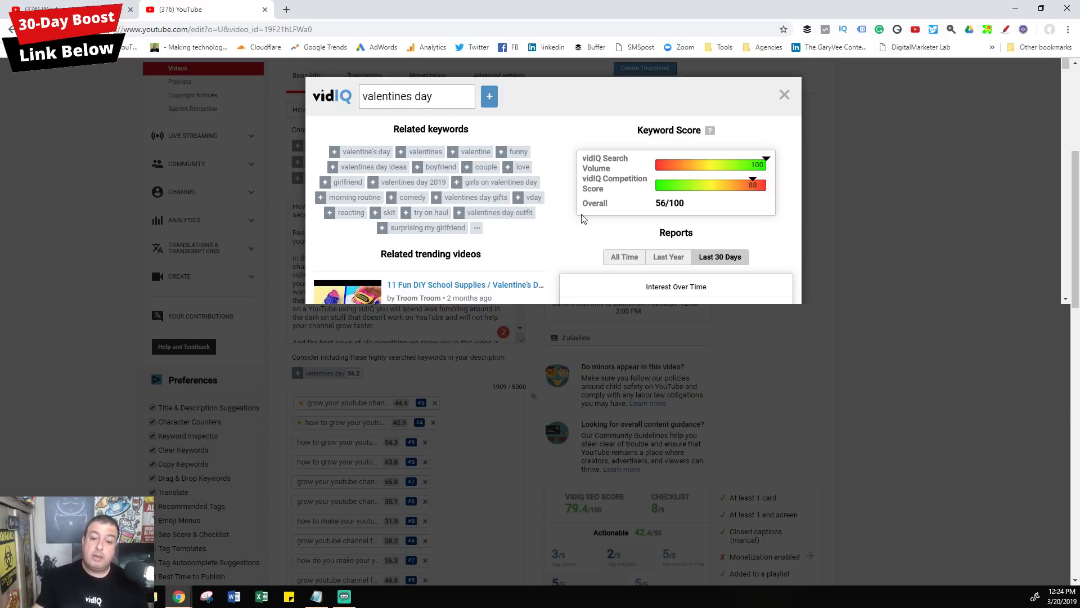
{"action": "scroll", "coordinate": [583, 218], "scroll_direction": "down", "scroll_amount": 2}
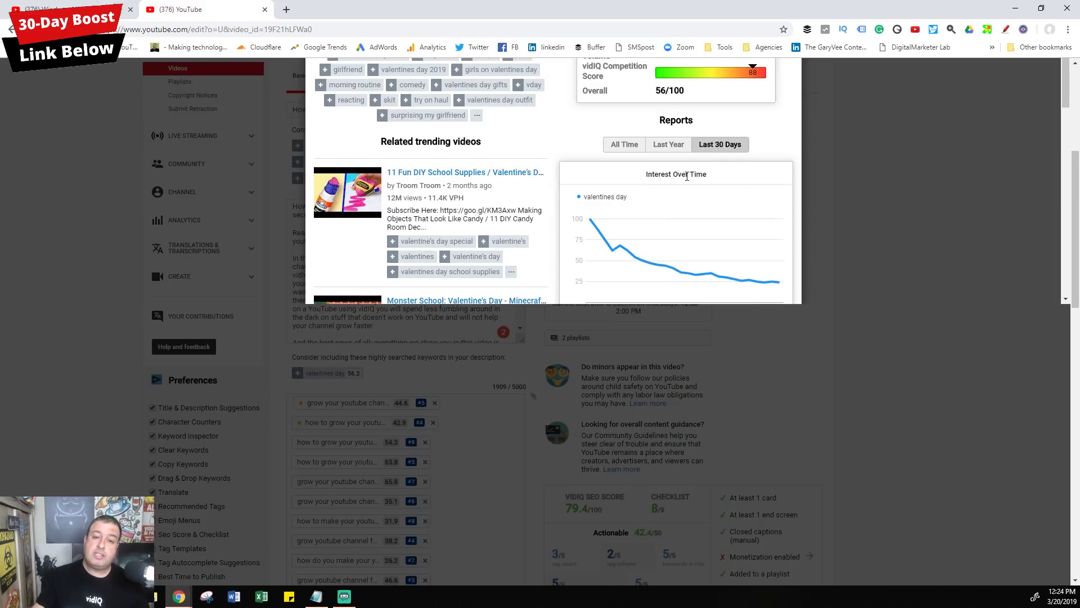
{"action": "scroll", "coordinate": [708, 164], "scroll_direction": "down", "scroll_amount": 1}
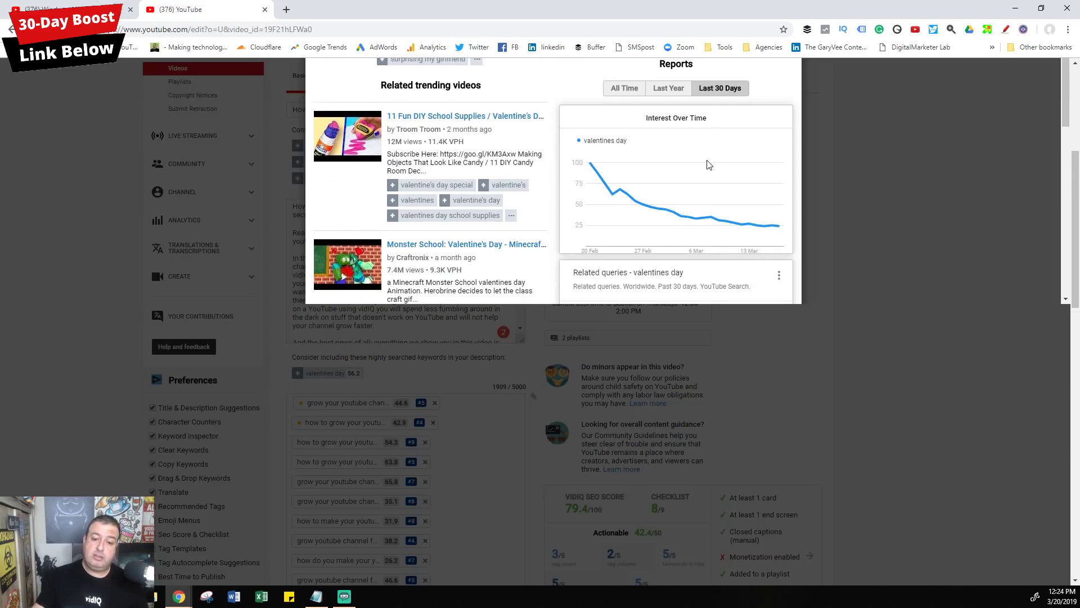
{"action": "mouse_move", "coordinate": [594, 223]}
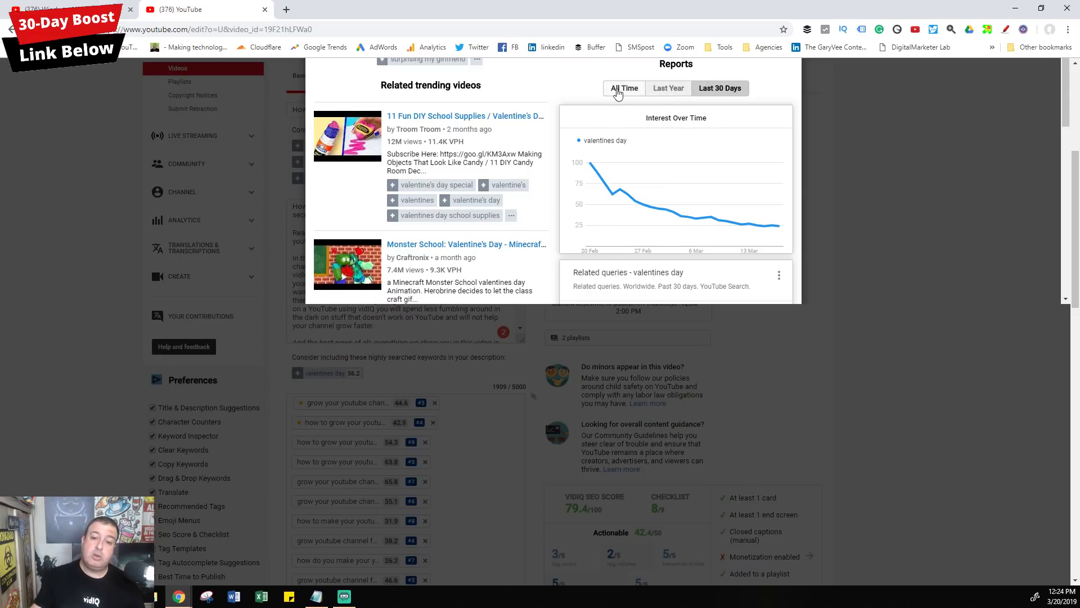
{"action": "left_click", "coordinate": [619, 91]}
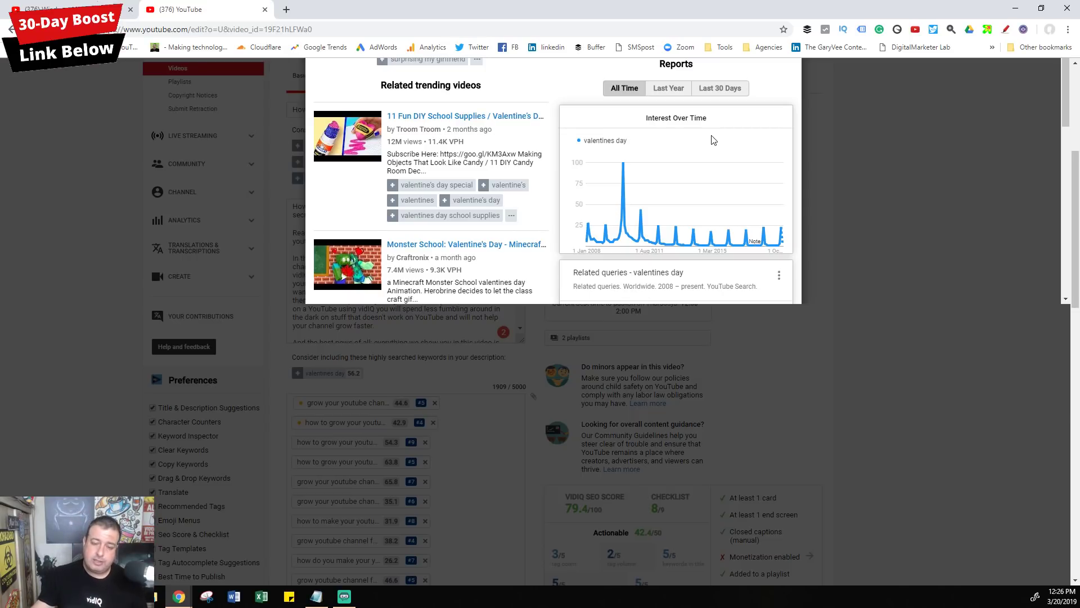
{"action": "scroll", "coordinate": [714, 140], "scroll_direction": "up", "scroll_amount": 3}
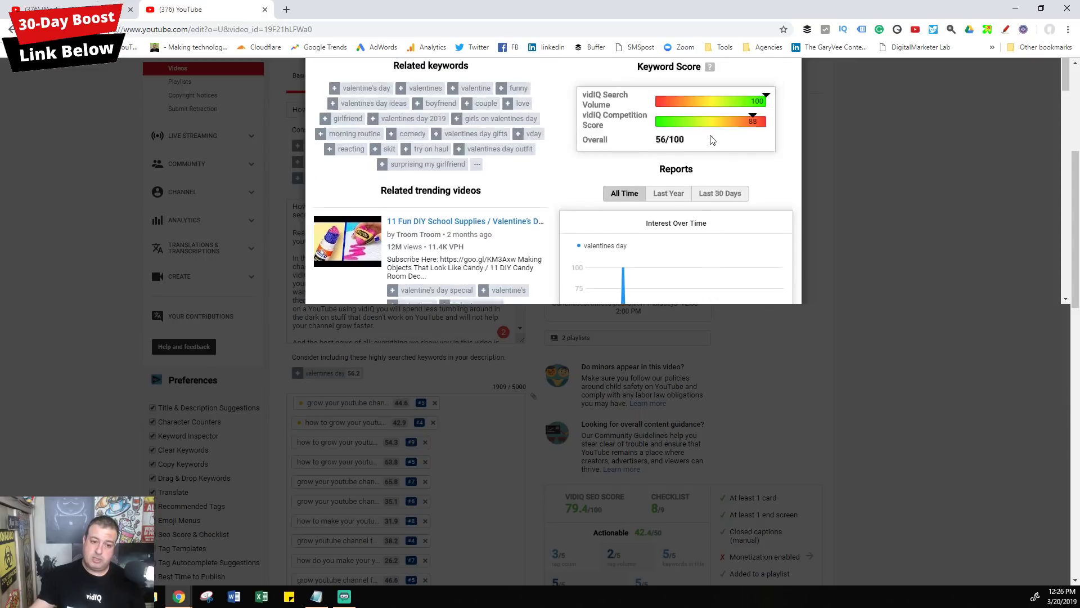
{"action": "scroll", "coordinate": [622, 175], "scroll_direction": "down", "scroll_amount": 1}
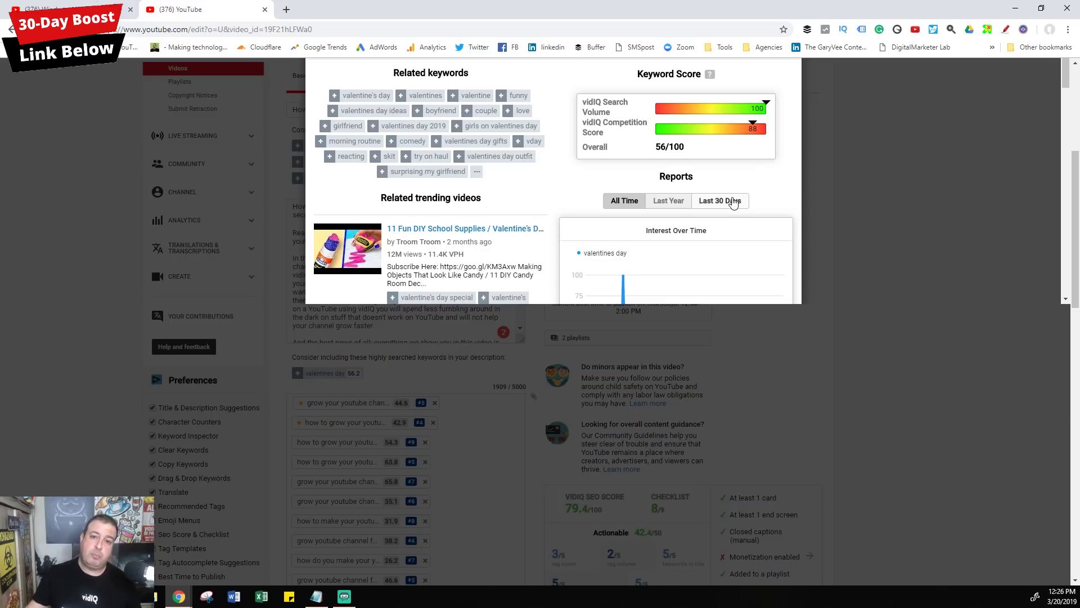
{"action": "scroll", "coordinate": [737, 225], "scroll_direction": "up", "scroll_amount": 2}
{"action": "left_click", "coordinate": [785, 95]}
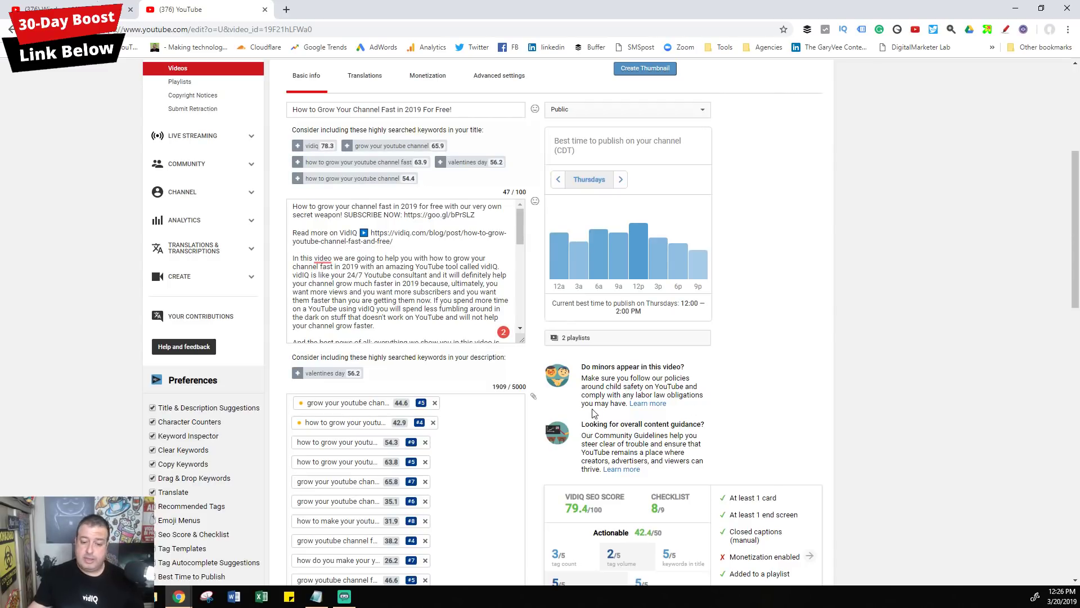
Open vidIQ's Competitors report and browse the competitor channels' videos from this week
{"action": "scroll", "coordinate": [509, 383], "scroll_direction": "up", "scroll_amount": 5}
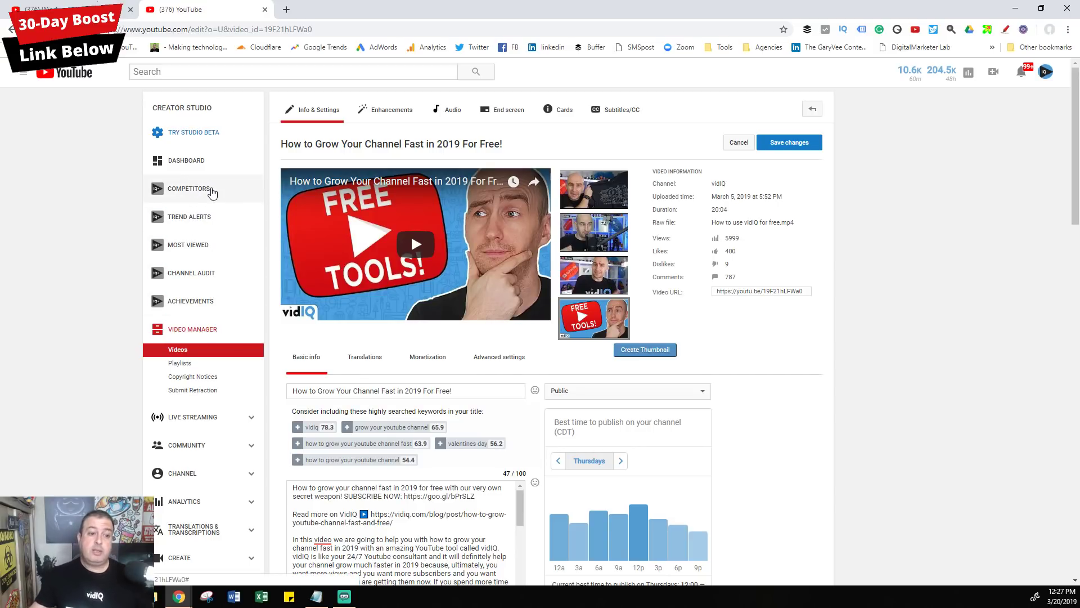
{"action": "left_click", "coordinate": [212, 190]}
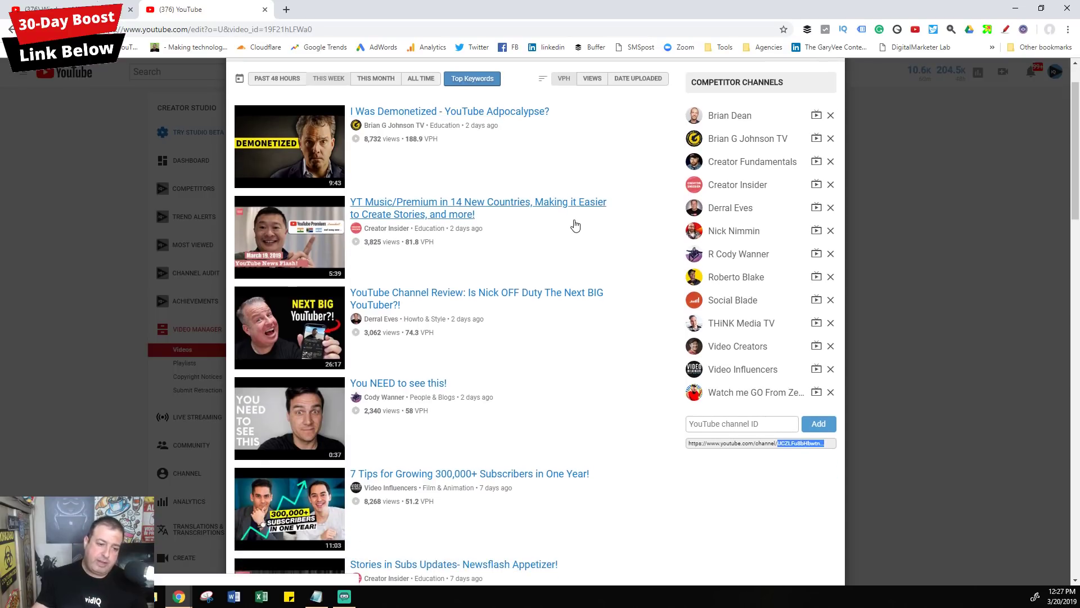
{"action": "scroll", "coordinate": [569, 298], "scroll_direction": "down", "scroll_amount": 5}
{"action": "scroll", "coordinate": [569, 301], "scroll_direction": "down", "scroll_amount": 3}
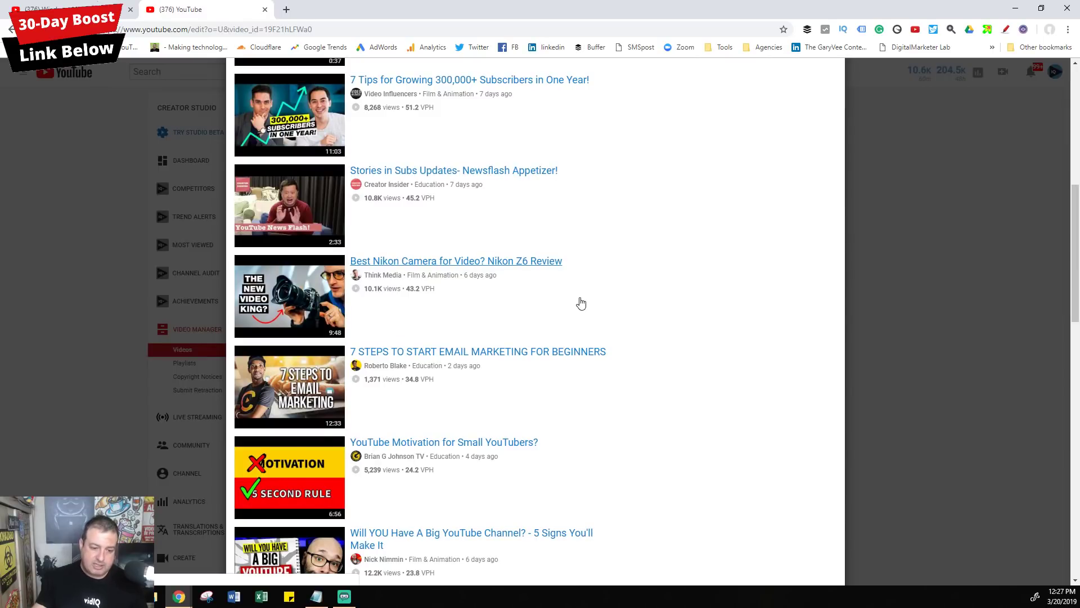
{"action": "scroll", "coordinate": [579, 304], "scroll_direction": "down", "scroll_amount": 2}
{"action": "scroll", "coordinate": [557, 375], "scroll_direction": "down", "scroll_amount": 2}
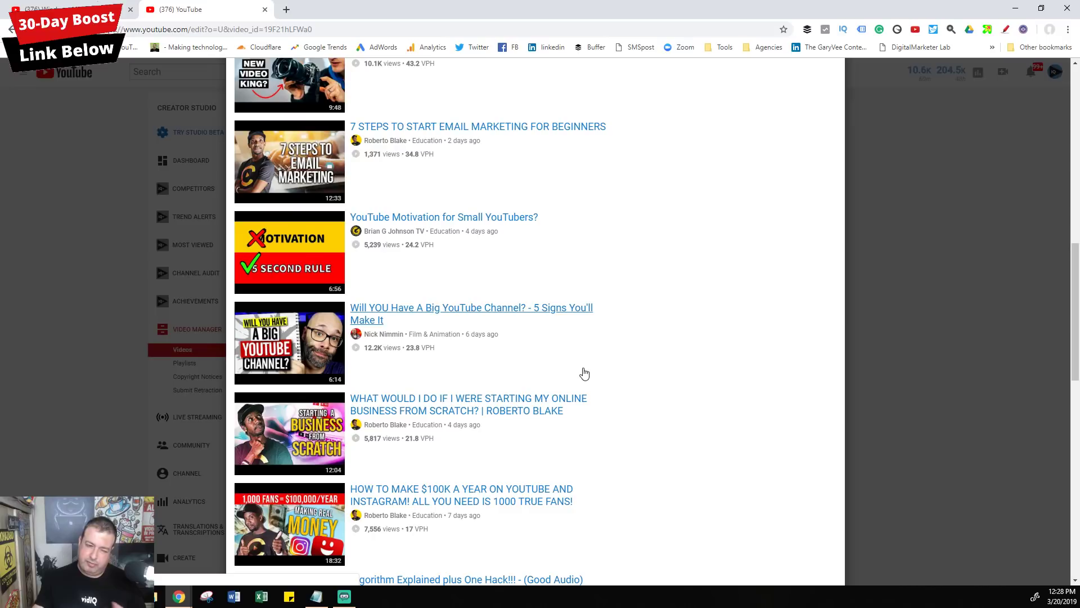
{"action": "scroll", "coordinate": [585, 374], "scroll_direction": "up", "scroll_amount": 4}
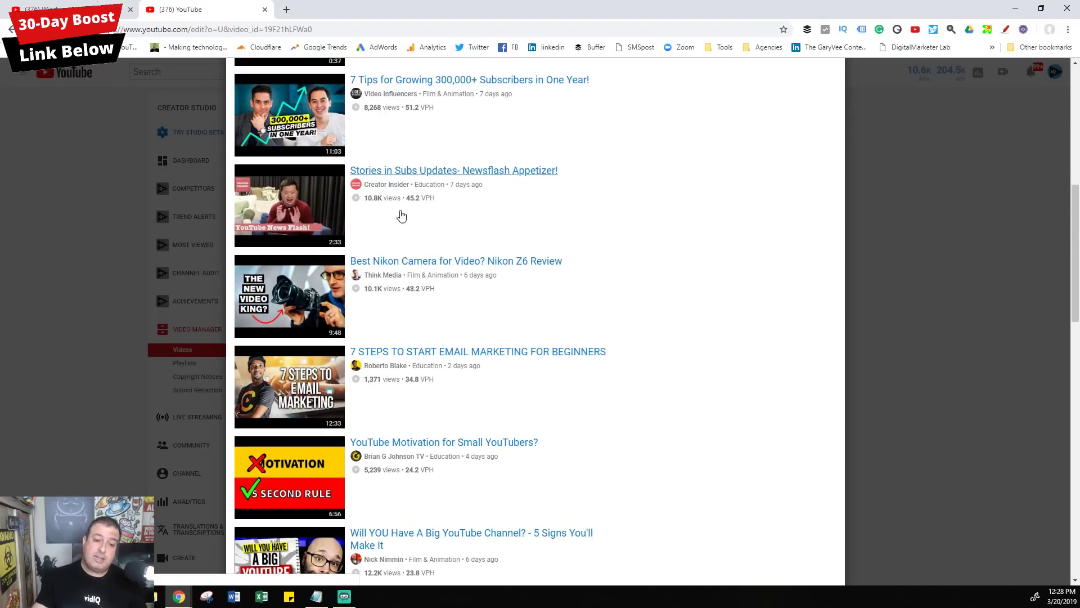
{"action": "scroll", "coordinate": [535, 239], "scroll_direction": "up", "scroll_amount": 2}
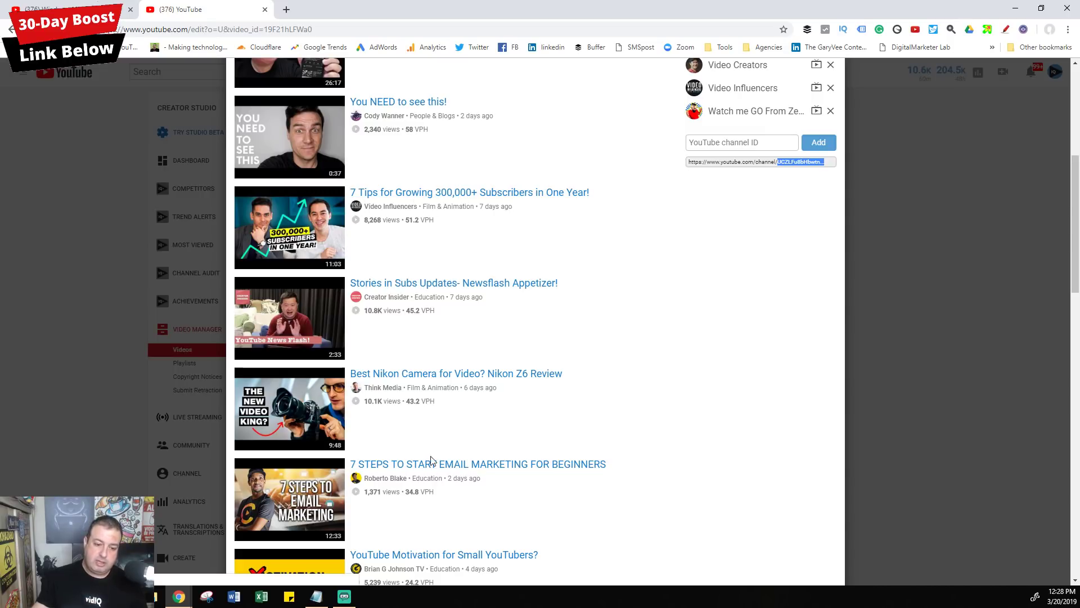
Browse the remaining competitor videos from this week and close the Competitors report
{"action": "scroll", "coordinate": [495, 478], "scroll_direction": "down", "scroll_amount": 5}
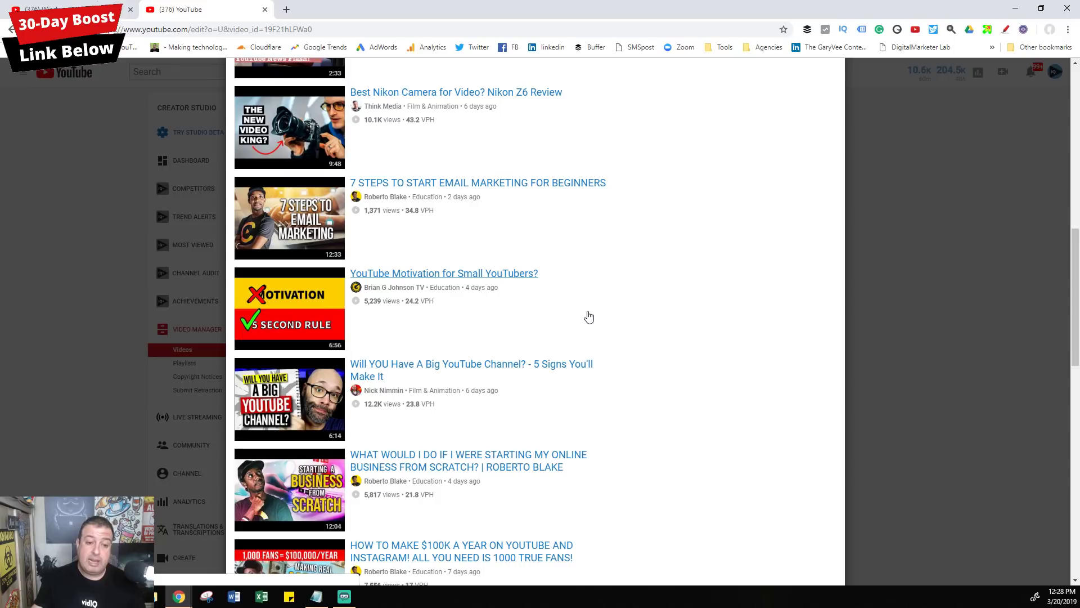
{"action": "scroll", "coordinate": [588, 318], "scroll_direction": "up", "scroll_amount": 8}
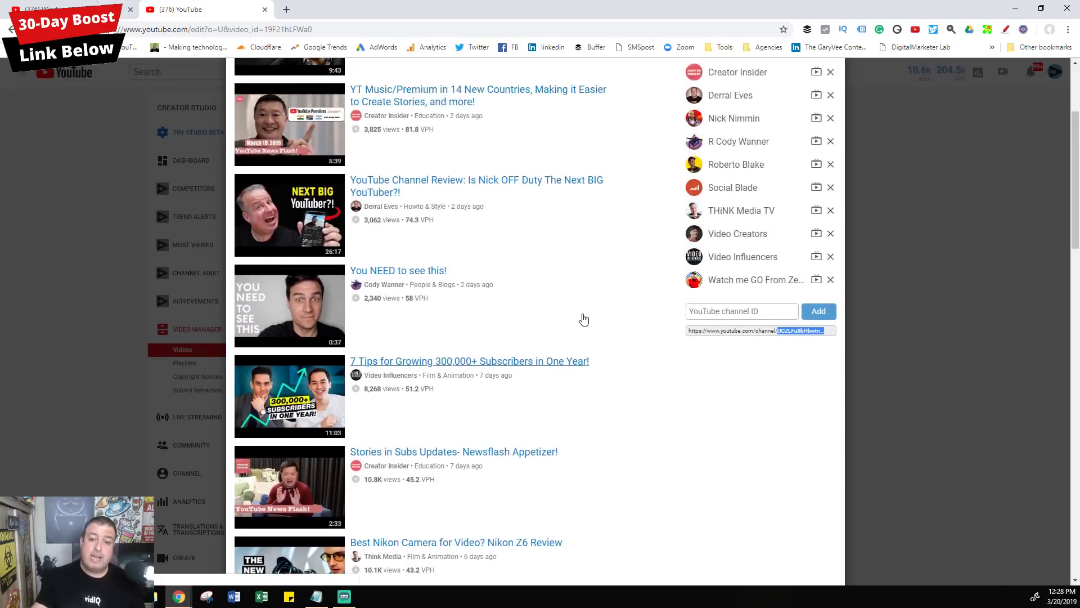
{"action": "scroll", "coordinate": [584, 320], "scroll_direction": "up", "scroll_amount": 3}
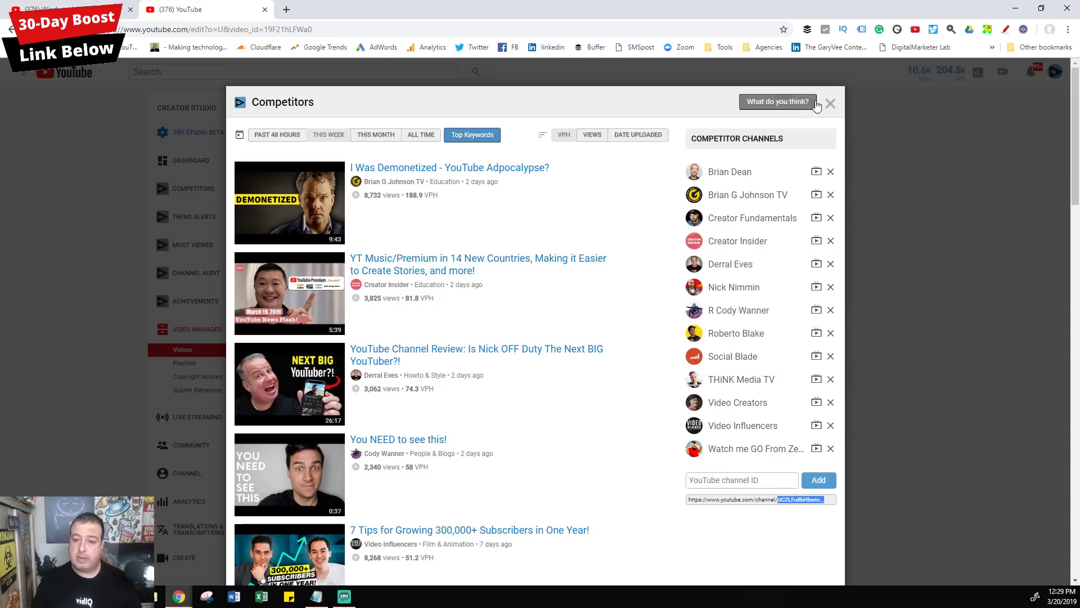
{"action": "left_click", "coordinate": [831, 103]}
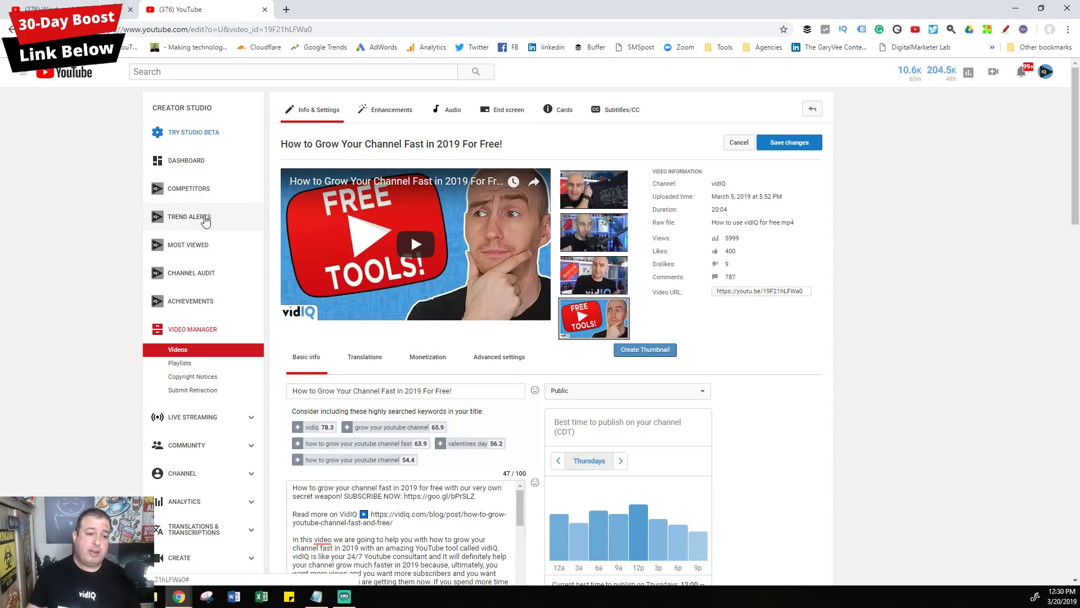
Draft a new trend alert named "sddgs" for the keyword "fortnite" with a VPH threshold of 500
{"action": "left_click", "coordinate": [205, 220]}
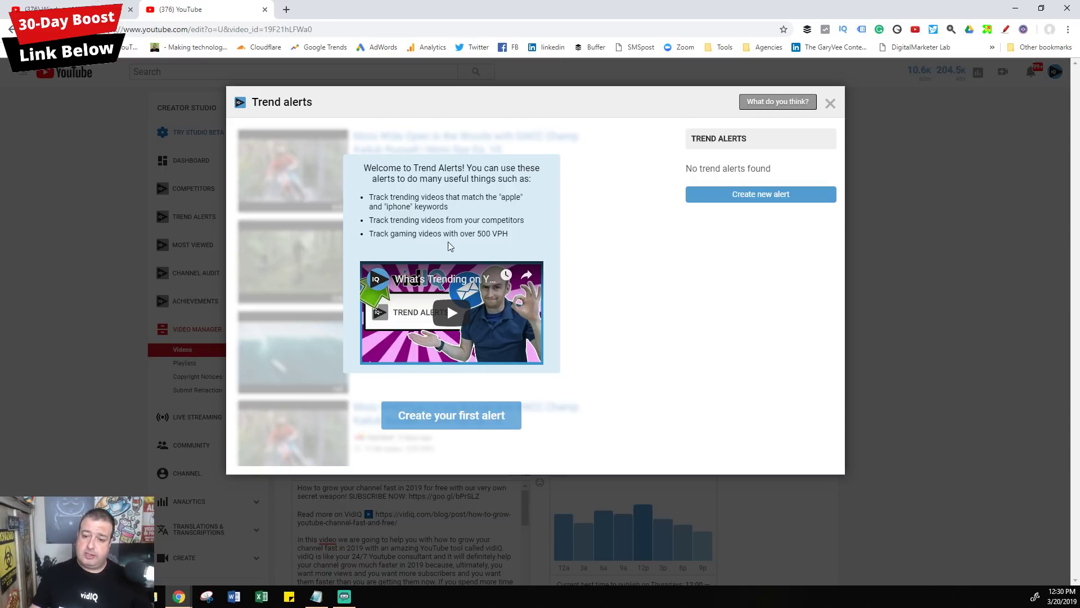
{"action": "left_click", "coordinate": [779, 195]}
{"action": "type", "text": "sddgs"}
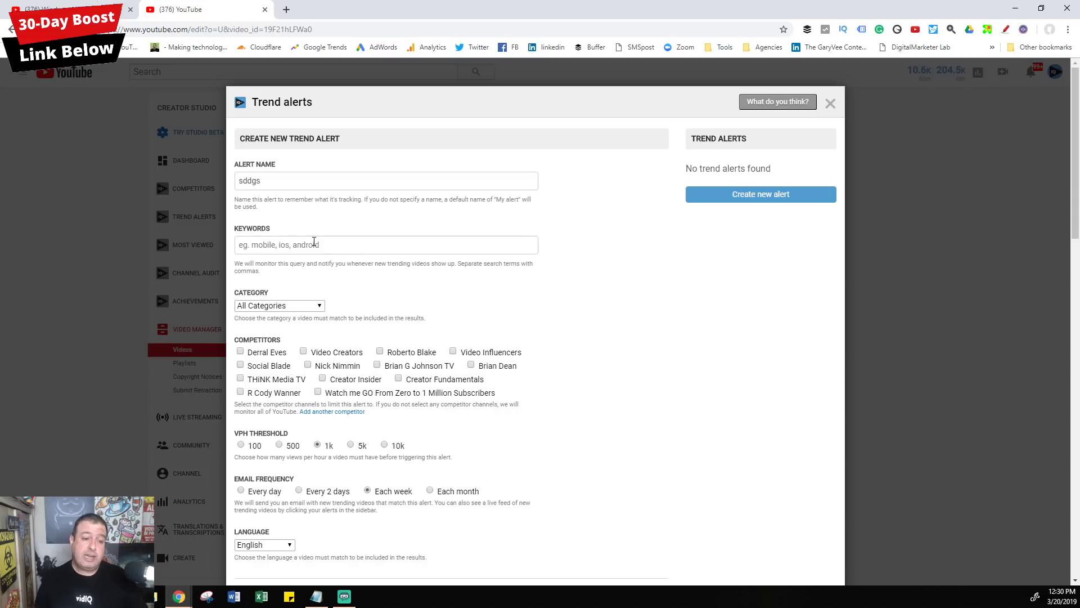
{"action": "type", "text": "fortnite"}
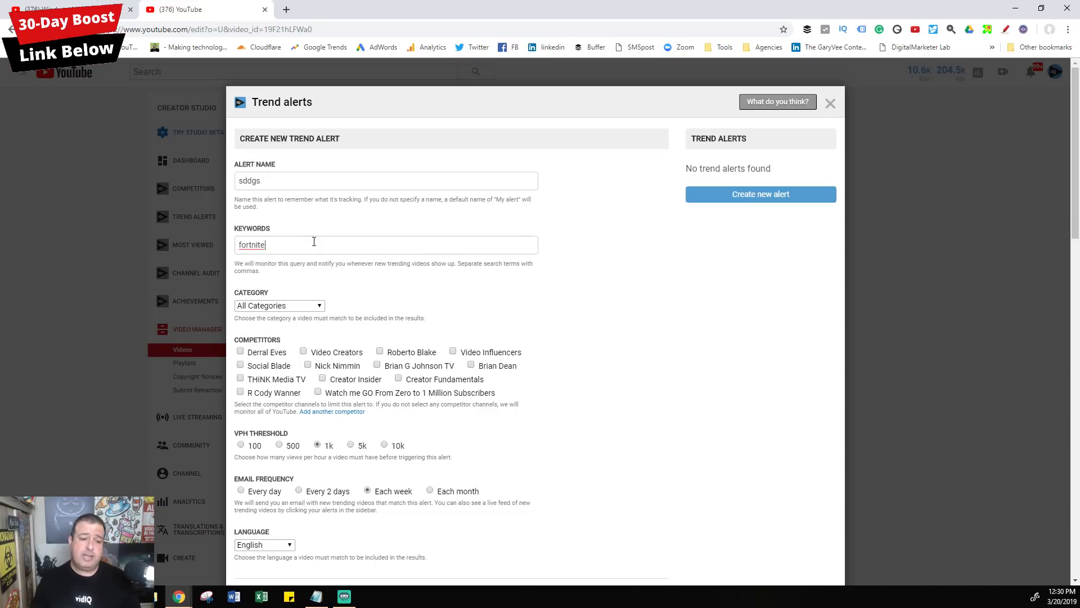
{"action": "scroll", "coordinate": [337, 276], "scroll_direction": "down", "scroll_amount": 2}
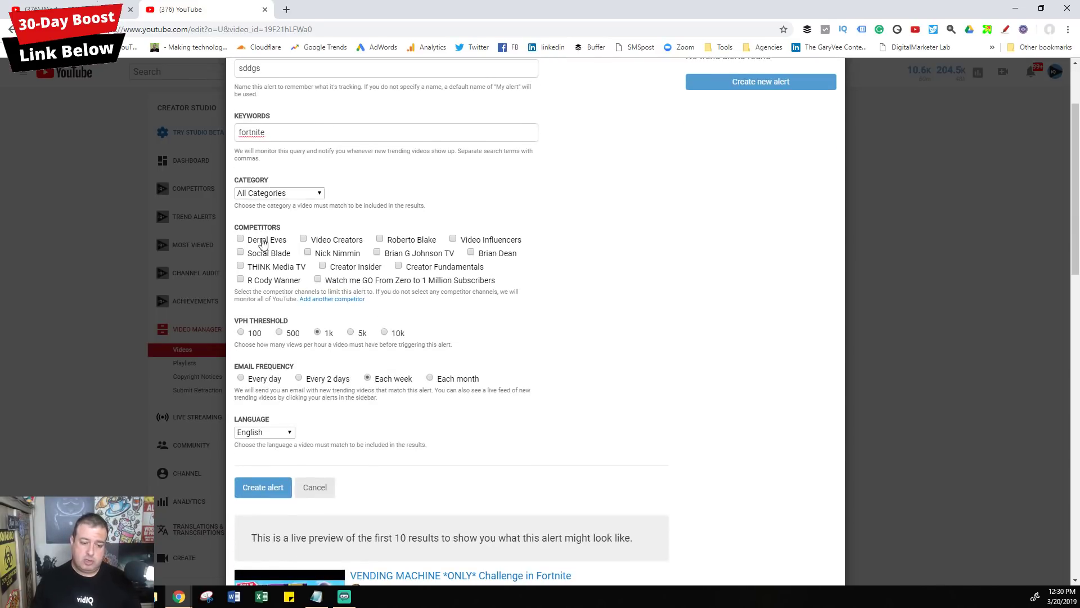
{"action": "left_click", "coordinate": [279, 332]}
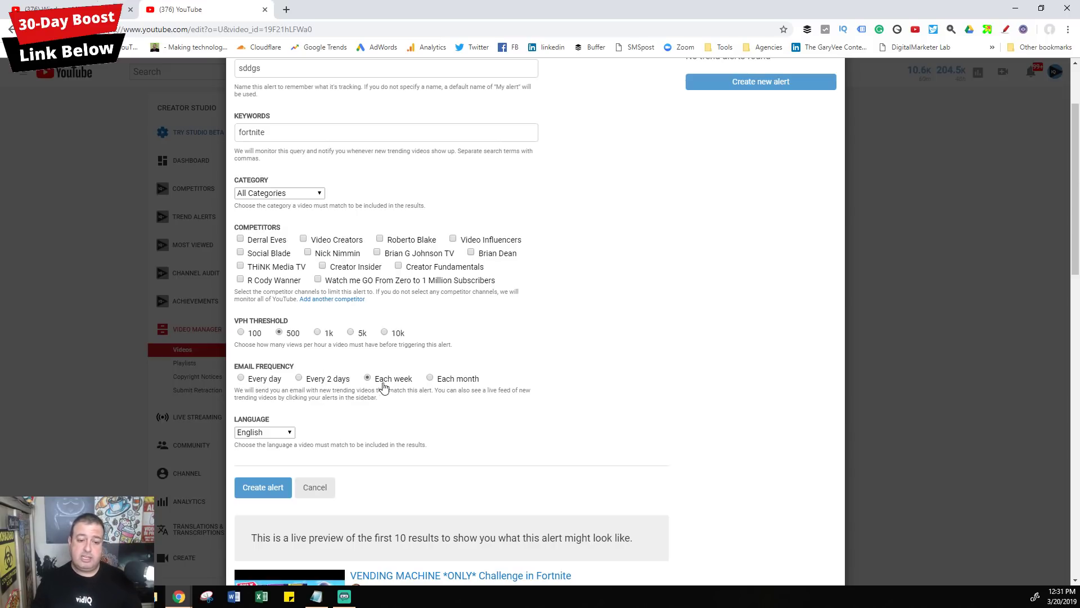
Examine the live preview of videos matching the draft alert, and close Trend Alerts without creating it
{"action": "scroll", "coordinate": [560, 392], "scroll_direction": "down", "scroll_amount": 5}
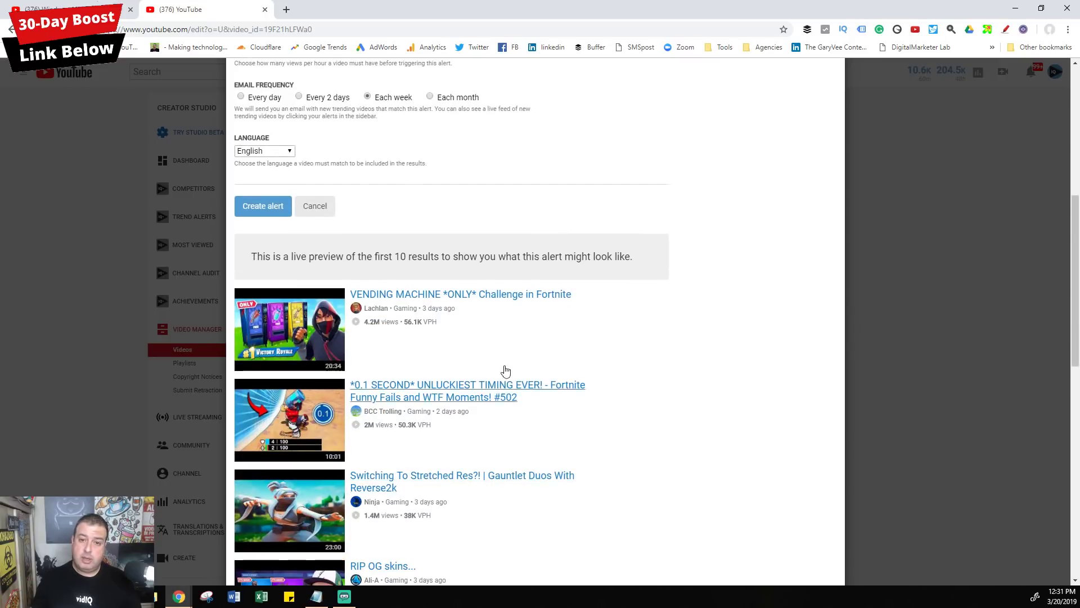
{"action": "scroll", "coordinate": [354, 419], "scroll_direction": "up", "scroll_amount": 1}
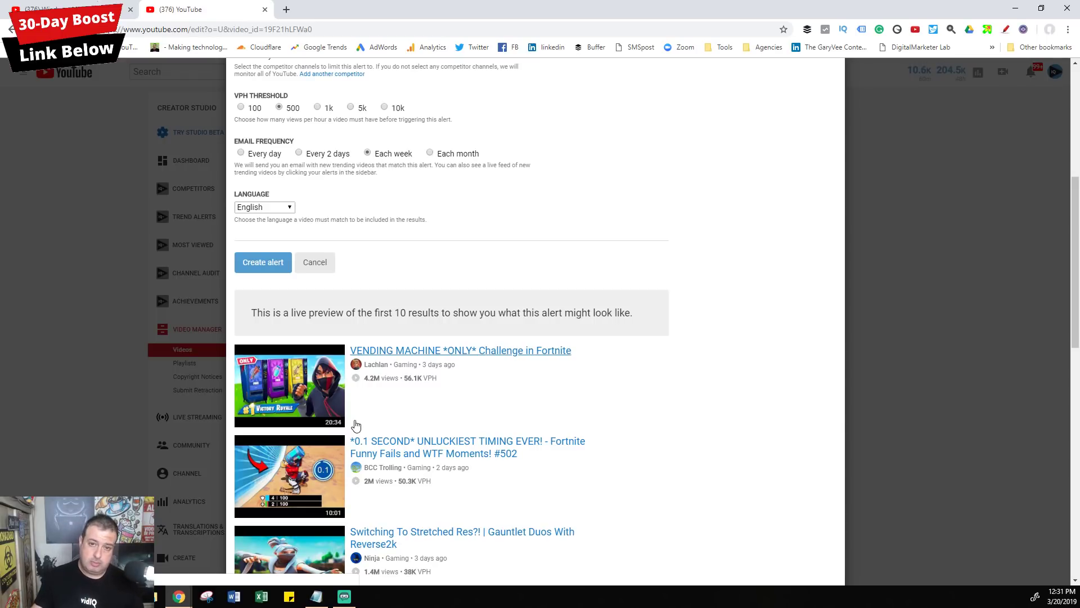
{"action": "scroll", "coordinate": [355, 425], "scroll_direction": "up", "scroll_amount": 2}
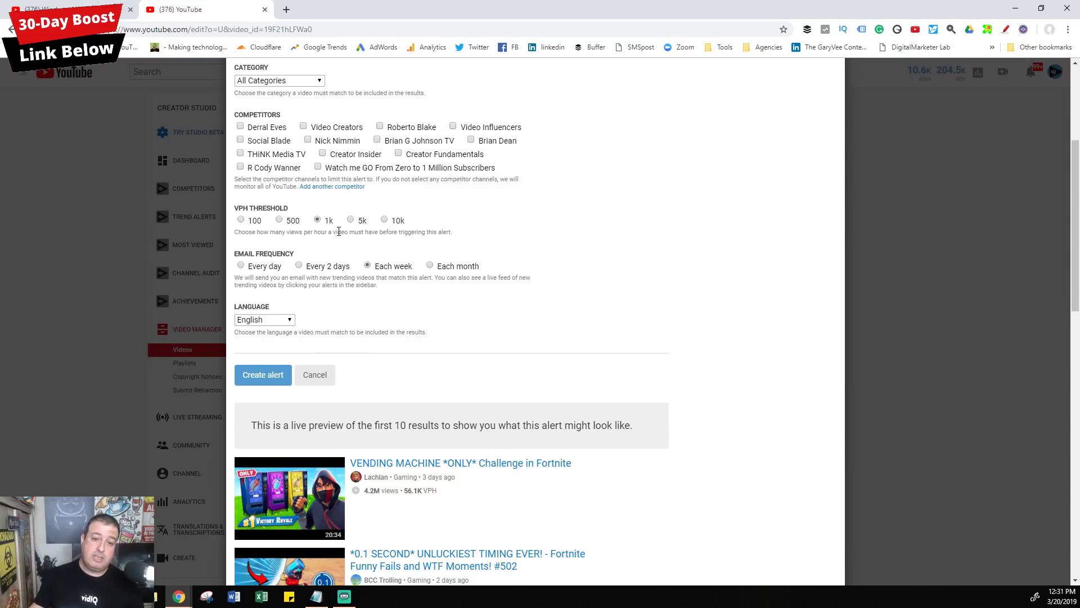
{"action": "scroll", "coordinate": [471, 240], "scroll_direction": "up", "scroll_amount": 4}
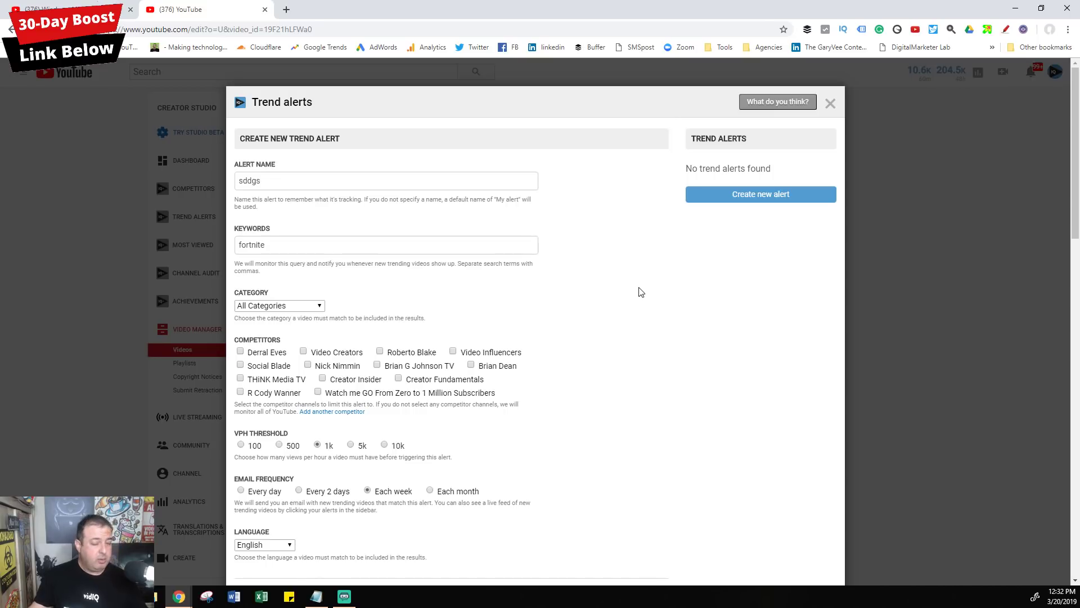
{"action": "left_click", "coordinate": [830, 103]}
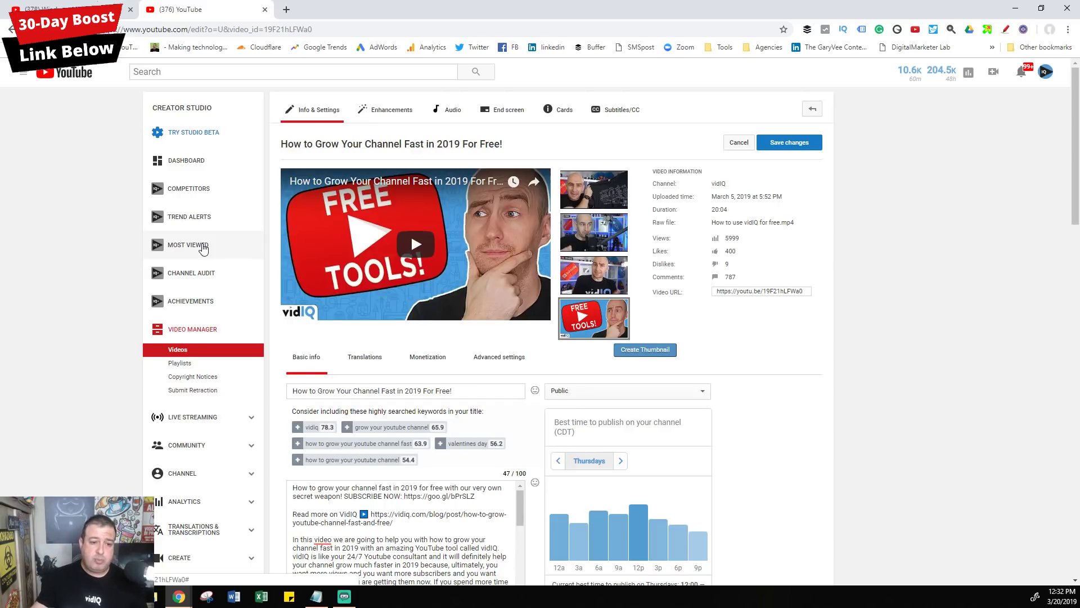
Open vidIQ's Most Viewed report, browse this week's videos, and search them for "fortnite"
{"action": "left_click", "coordinate": [203, 248]}
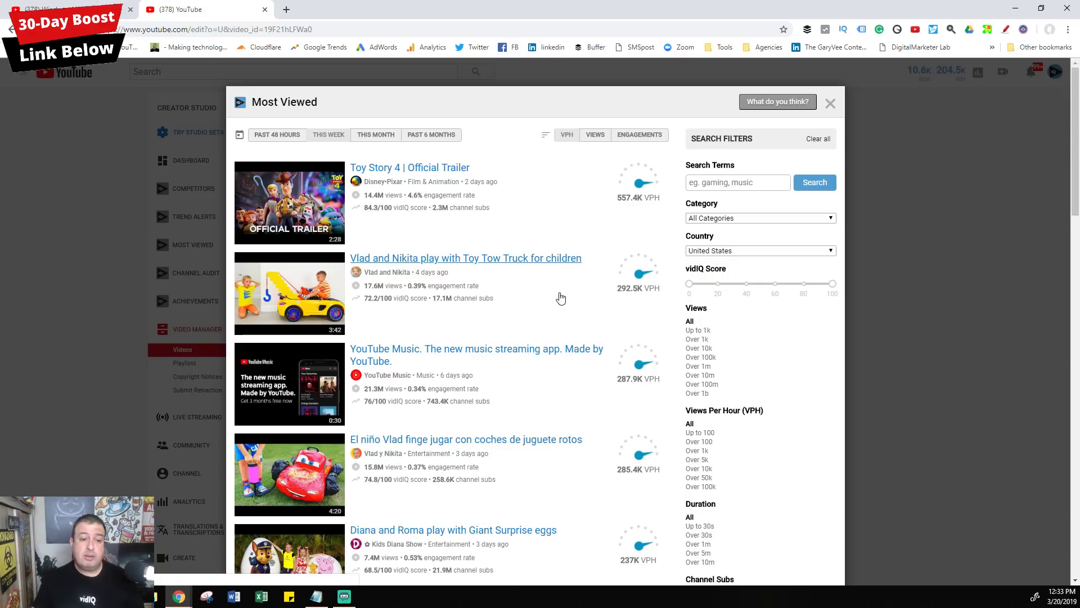
{"action": "scroll", "coordinate": [545, 301], "scroll_direction": "down", "scroll_amount": 12}
{"action": "scroll", "coordinate": [545, 301], "scroll_direction": "up", "scroll_amount": 12}
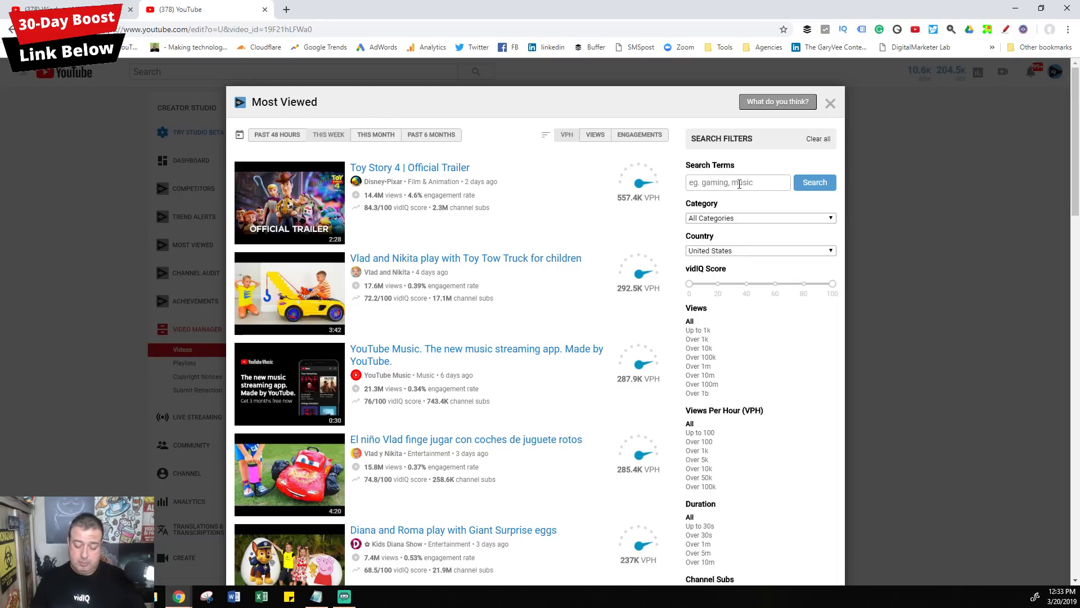
{"action": "type", "text": "fortnite"}
{"action": "key", "text": "Return"}
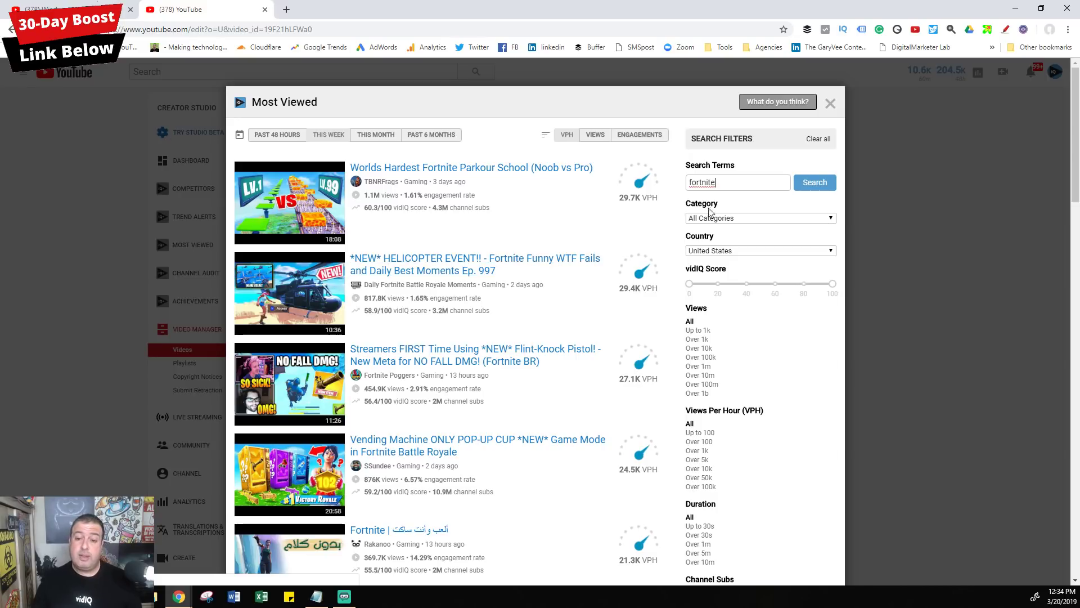
Clear all search filters in the Most Viewed report and review the available filter options
{"action": "left_click", "coordinate": [819, 139]}
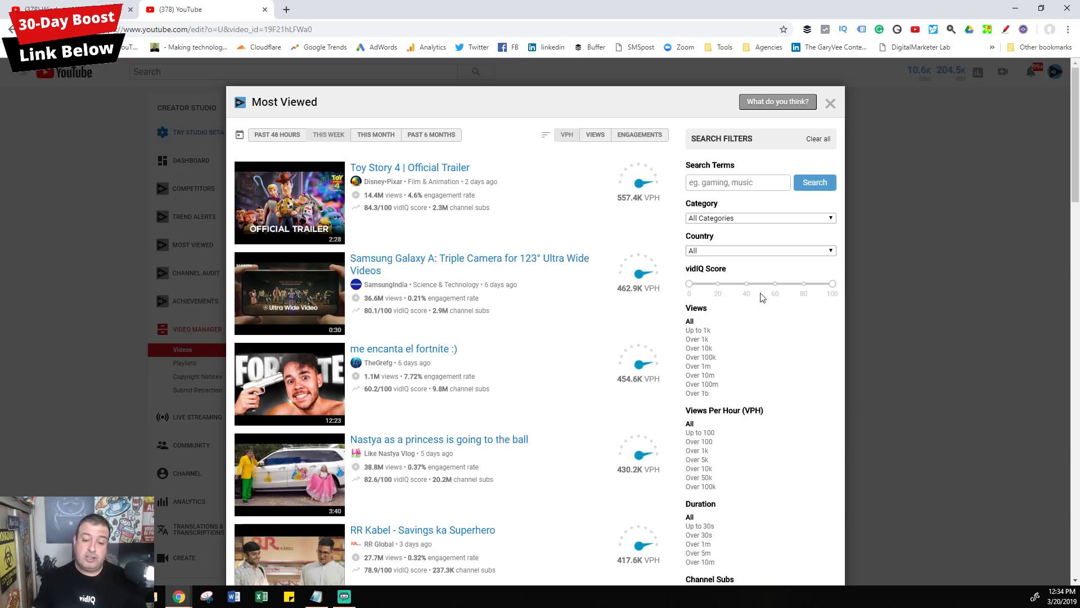
{"action": "scroll", "coordinate": [763, 297], "scroll_direction": "down", "scroll_amount": 6}
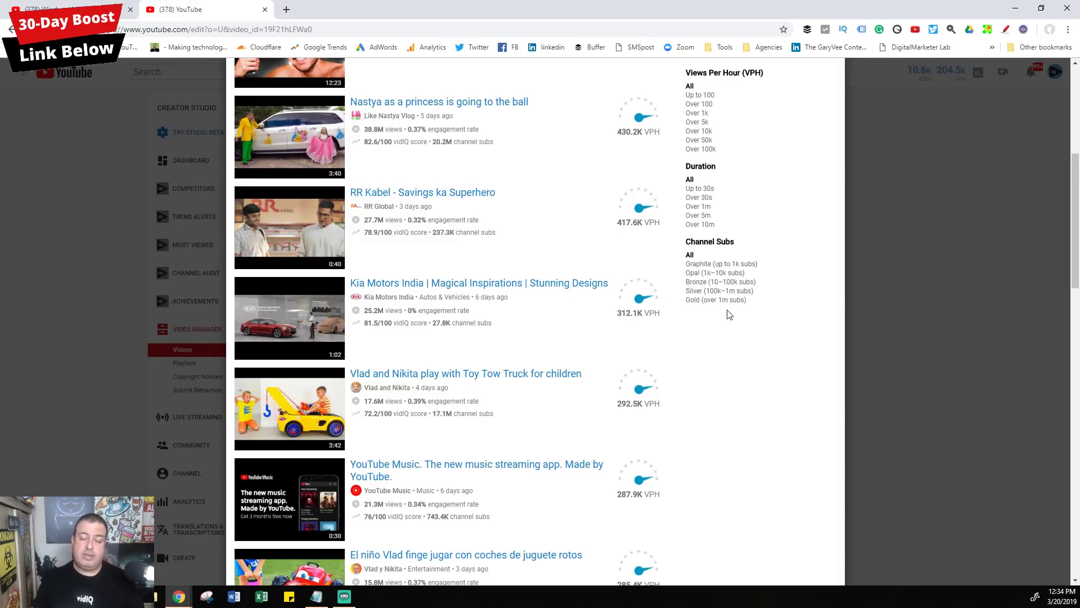
{"action": "scroll", "coordinate": [729, 314], "scroll_direction": "up", "scroll_amount": 6}
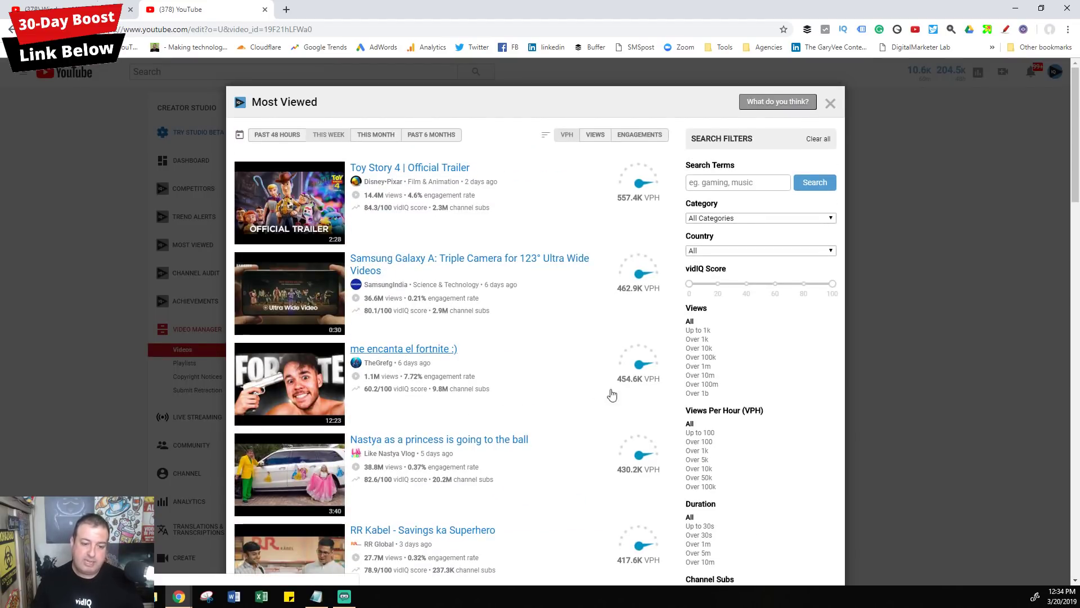
{"action": "scroll", "coordinate": [619, 393], "scroll_direction": "down", "scroll_amount": 6}
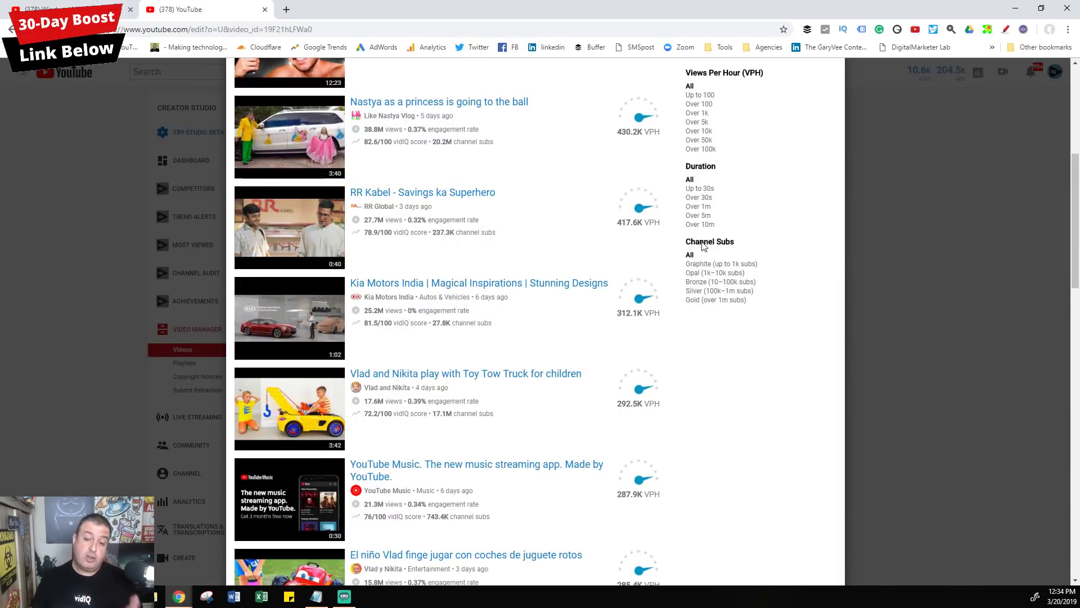
Filter the most viewed videos to Bronze channels (10–100k subs) and browse the list
{"action": "left_click", "coordinate": [706, 283]}
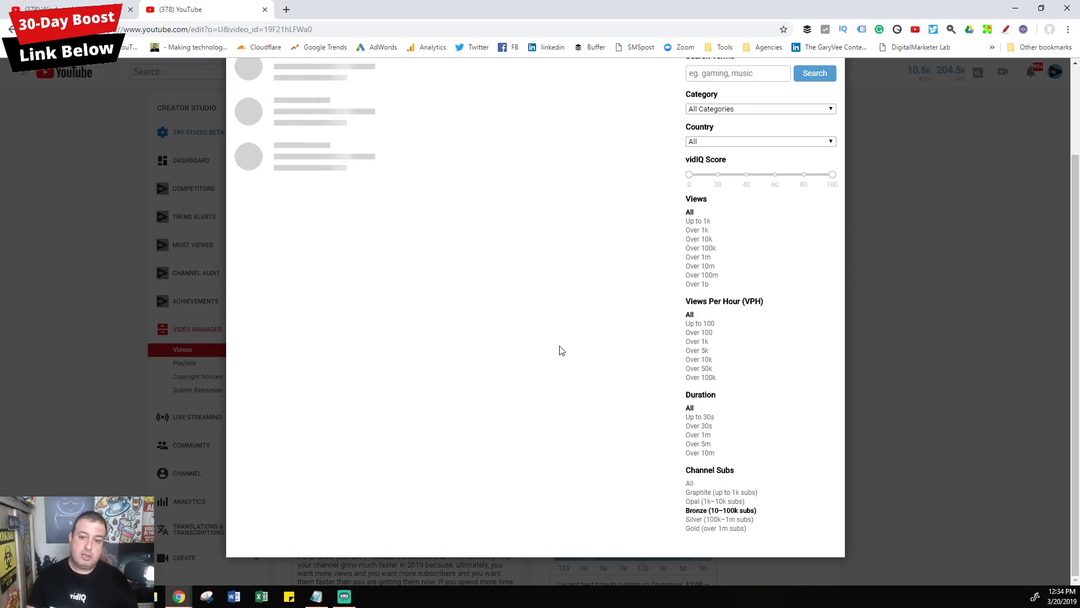
{"action": "scroll", "coordinate": [579, 327], "scroll_direction": "down", "scroll_amount": 4}
{"action": "scroll", "coordinate": [578, 327], "scroll_direction": "up", "scroll_amount": 6}
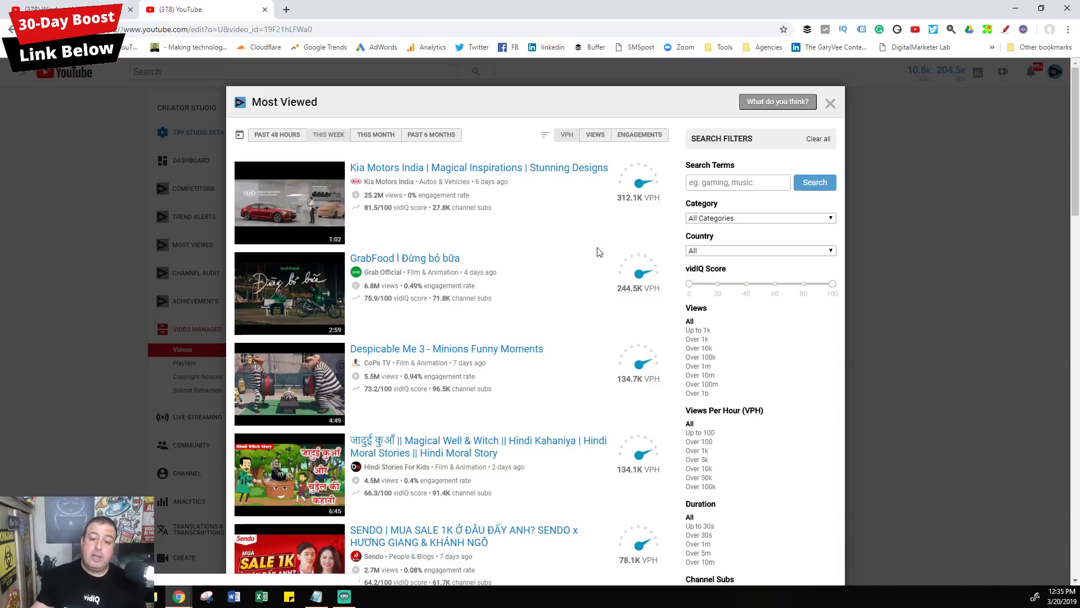
{"action": "scroll", "coordinate": [600, 248], "scroll_direction": "down", "scroll_amount": 2}
{"action": "scroll", "coordinate": [608, 250], "scroll_direction": "down", "scroll_amount": 1}
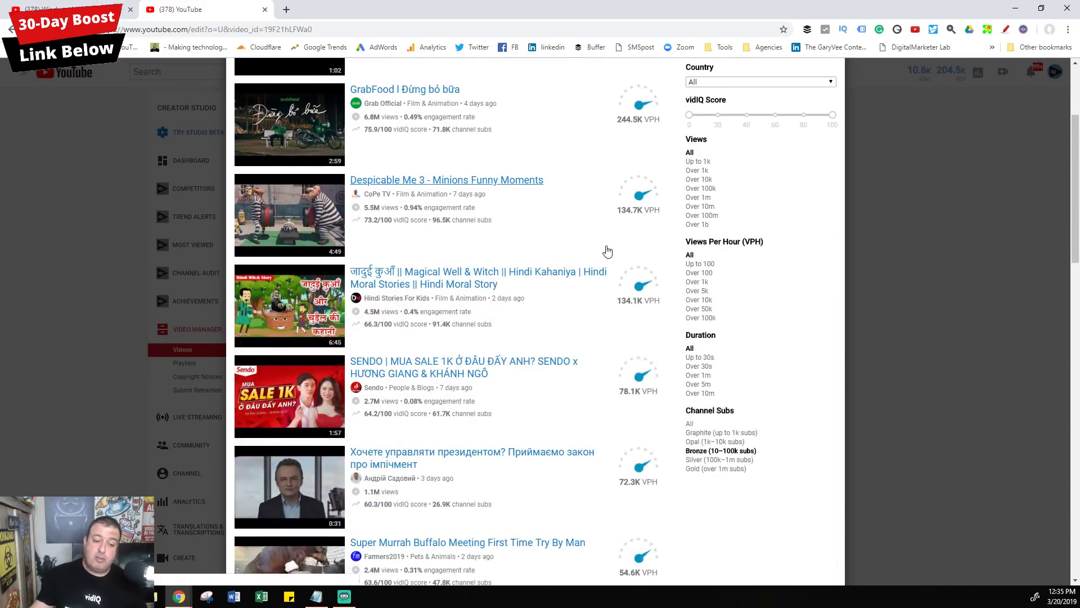
{"action": "scroll", "coordinate": [608, 250], "scroll_direction": "up", "scroll_amount": 3}
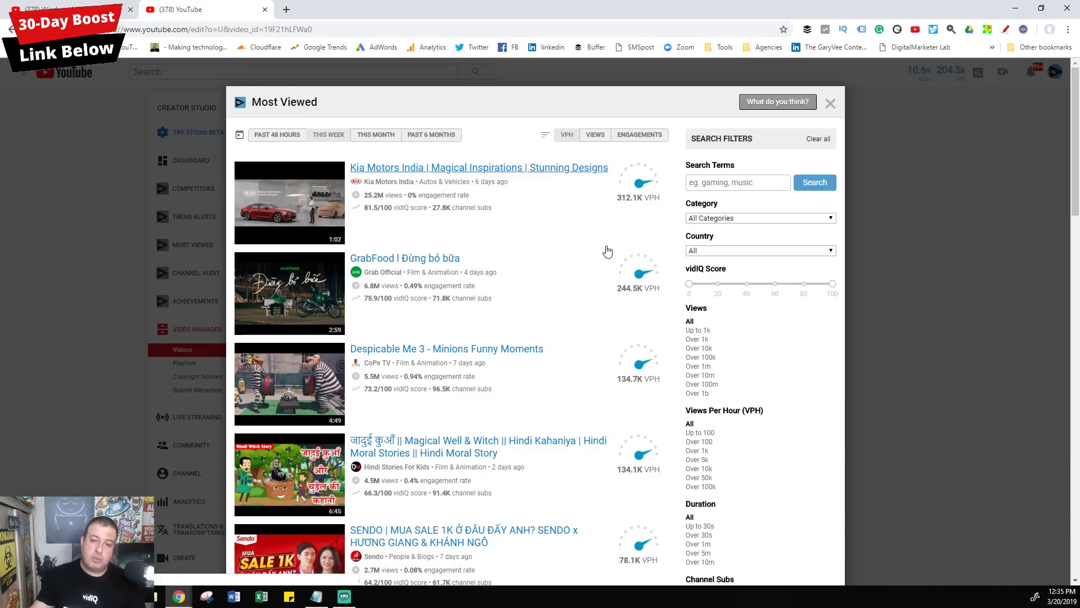
Set the category filter to Autos & Vehicles and browse the matching most viewed videos
{"action": "left_click", "coordinate": [725, 181]}
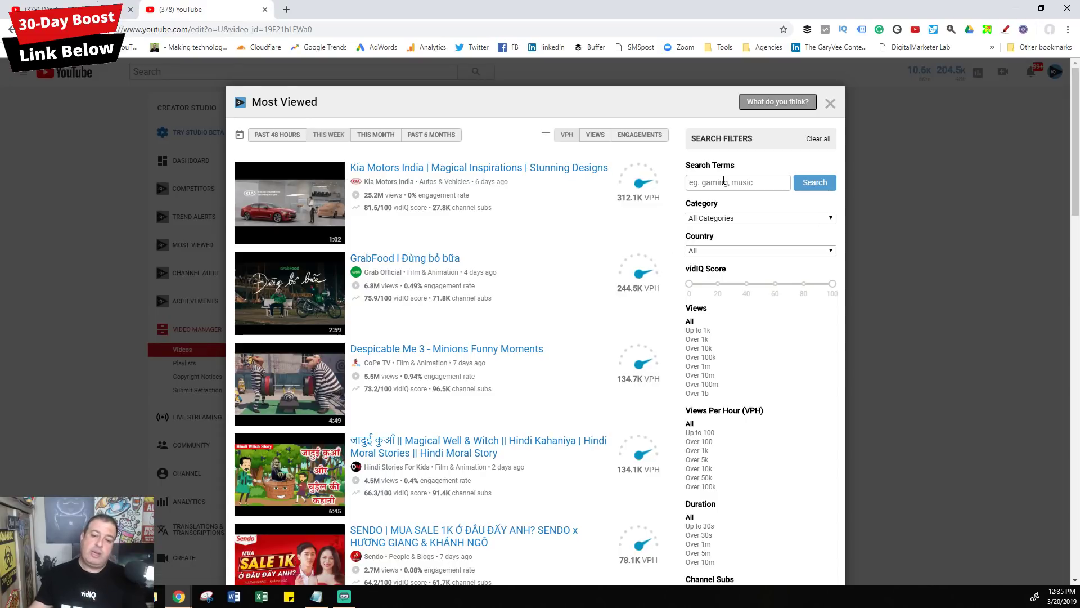
{"action": "left_click", "coordinate": [748, 218]}
{"action": "left_click", "coordinate": [748, 252]}
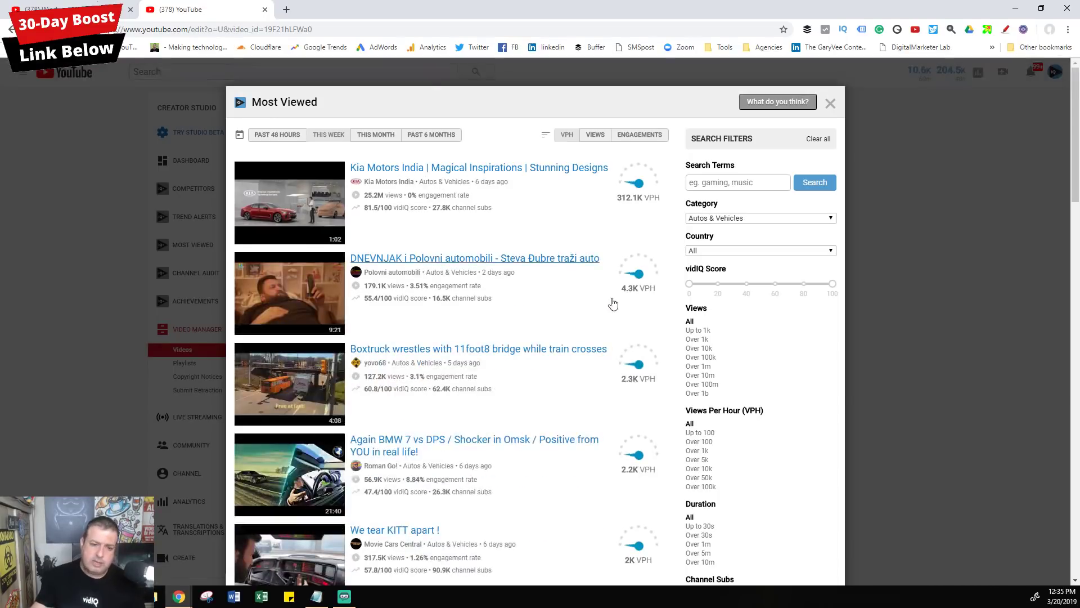
{"action": "scroll", "coordinate": [567, 312], "scroll_direction": "down", "scroll_amount": 2}
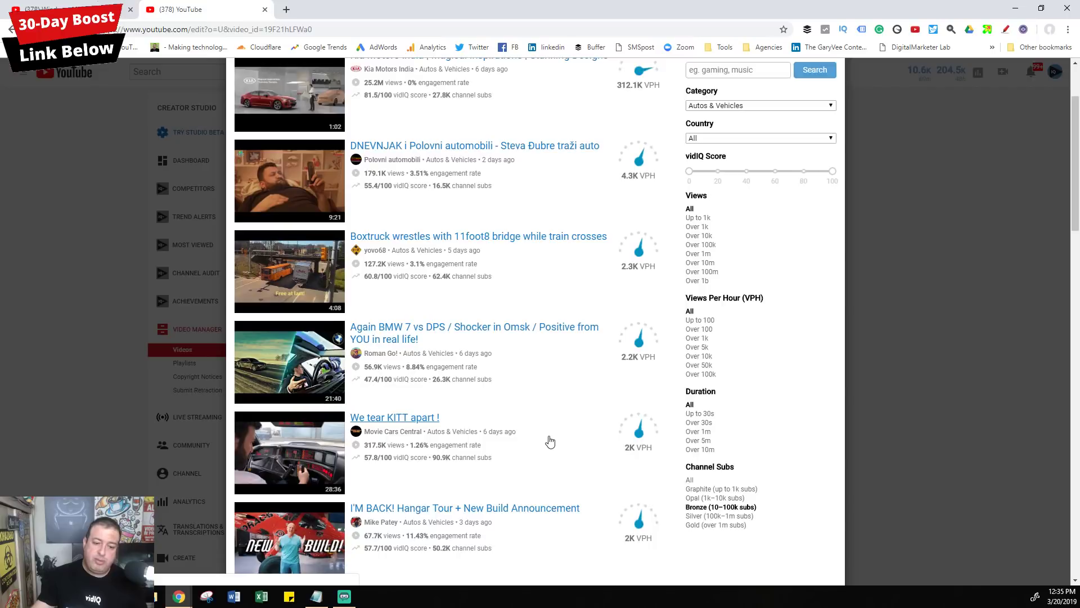
{"action": "scroll", "coordinate": [551, 438], "scroll_direction": "down", "scroll_amount": 2}
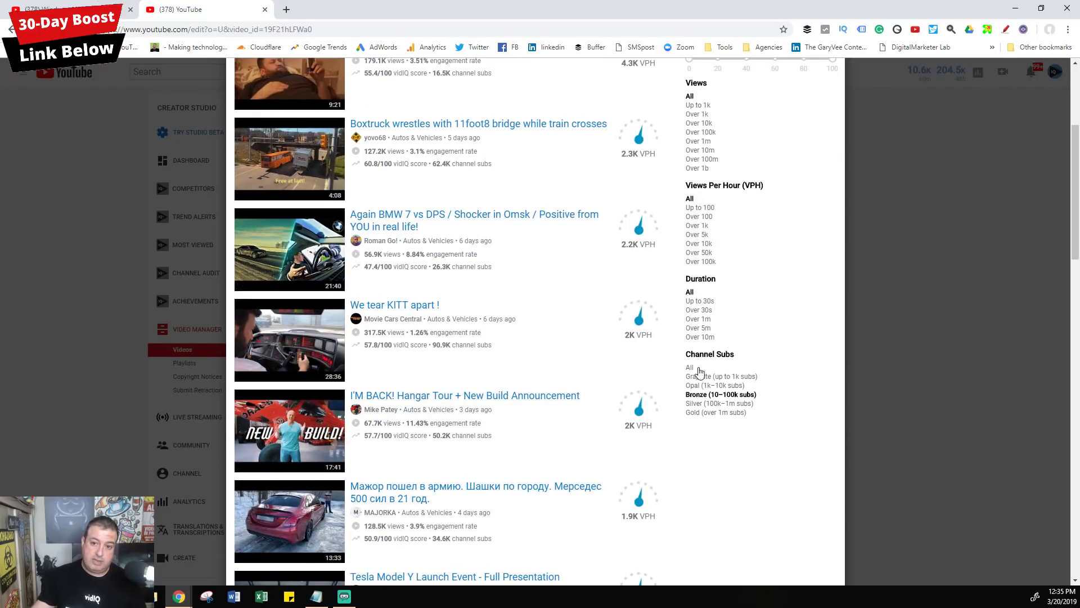
{"action": "scroll", "coordinate": [726, 394], "scroll_direction": "up", "scroll_amount": 4}
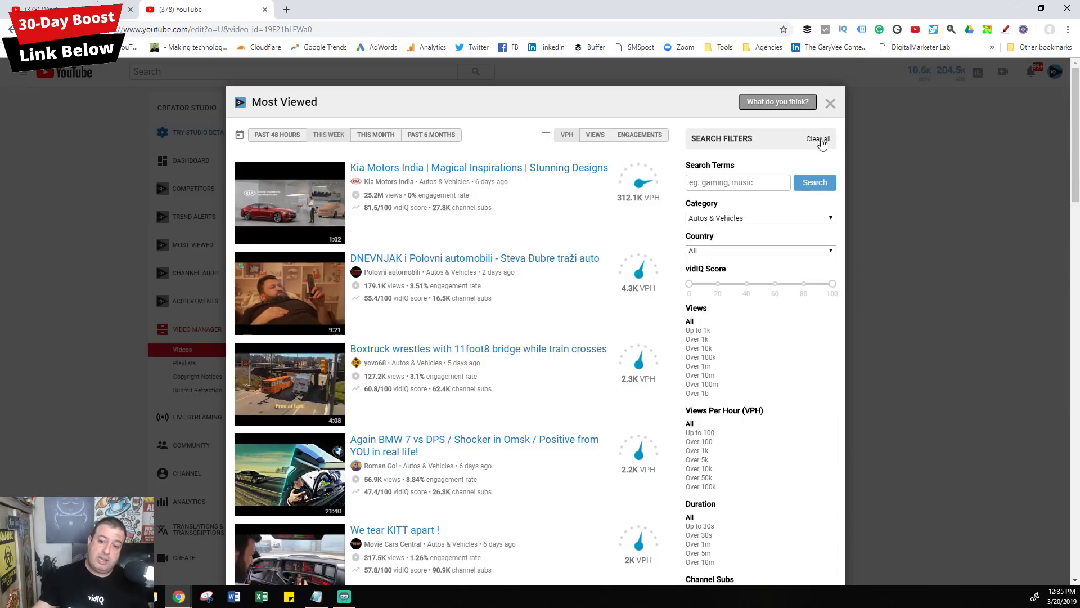
Reset the Channel Subs filter to All and browse the most viewed Autos & Vehicles videos
{"action": "left_click", "coordinate": [819, 139]}
{"action": "scroll", "coordinate": [784, 316], "scroll_direction": "down", "scroll_amount": 4}
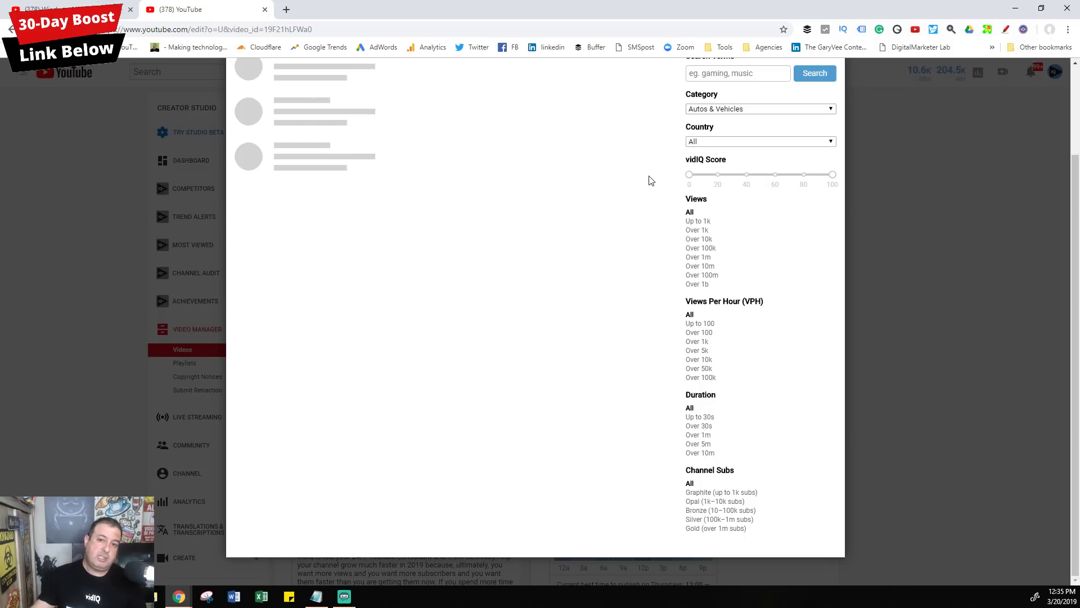
{"action": "scroll", "coordinate": [630, 197], "scroll_direction": "down", "scroll_amount": 2}
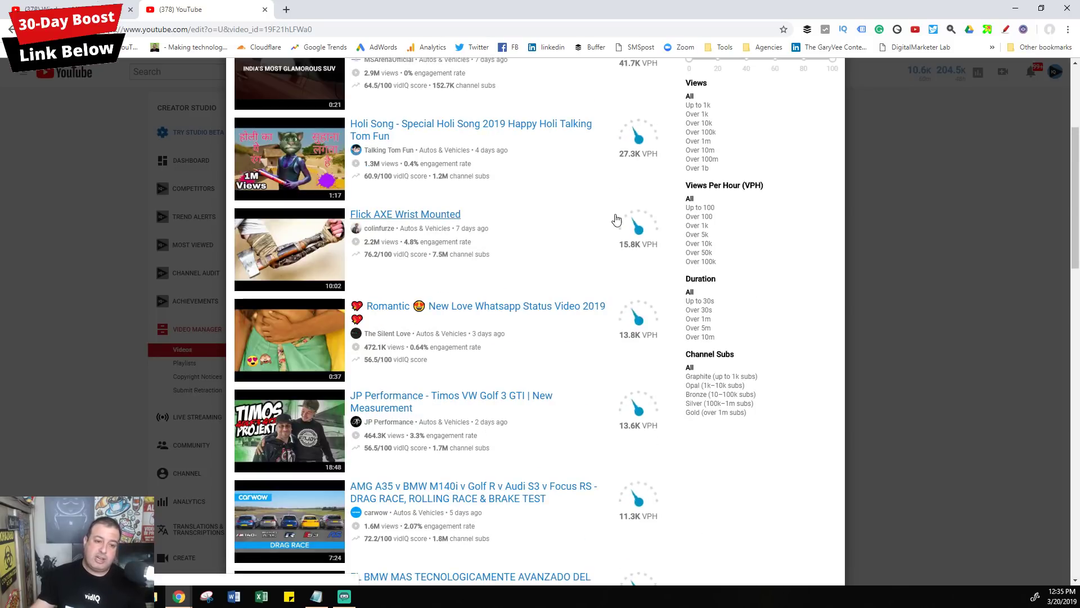
{"action": "scroll", "coordinate": [615, 220], "scroll_direction": "up", "scroll_amount": 4}
{"action": "scroll", "coordinate": [389, 387], "scroll_direction": "down", "scroll_amount": 2}
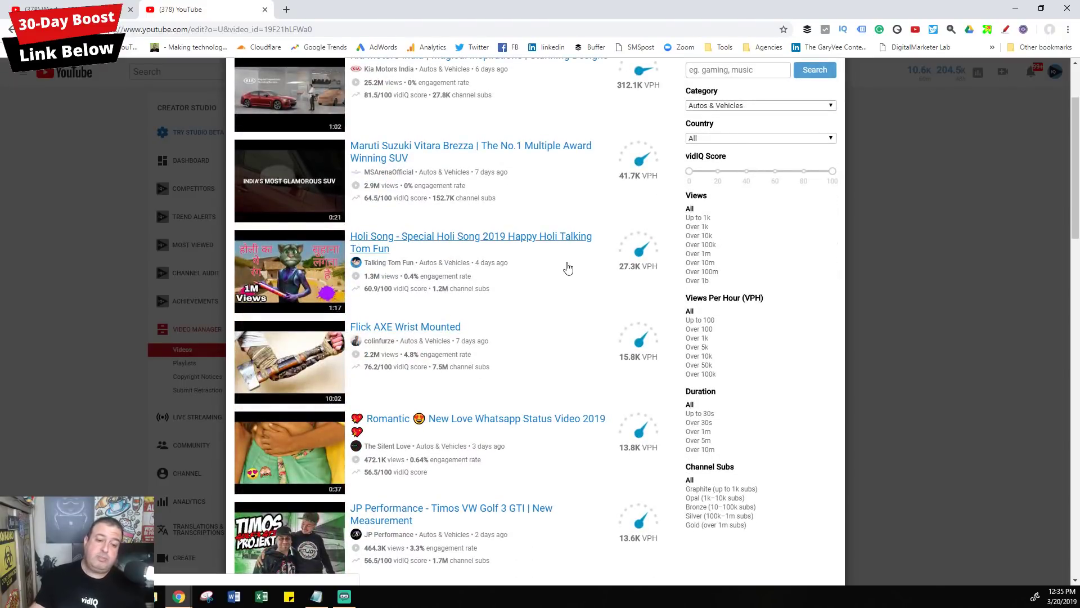
{"action": "scroll", "coordinate": [570, 271], "scroll_direction": "up", "scroll_amount": 2}
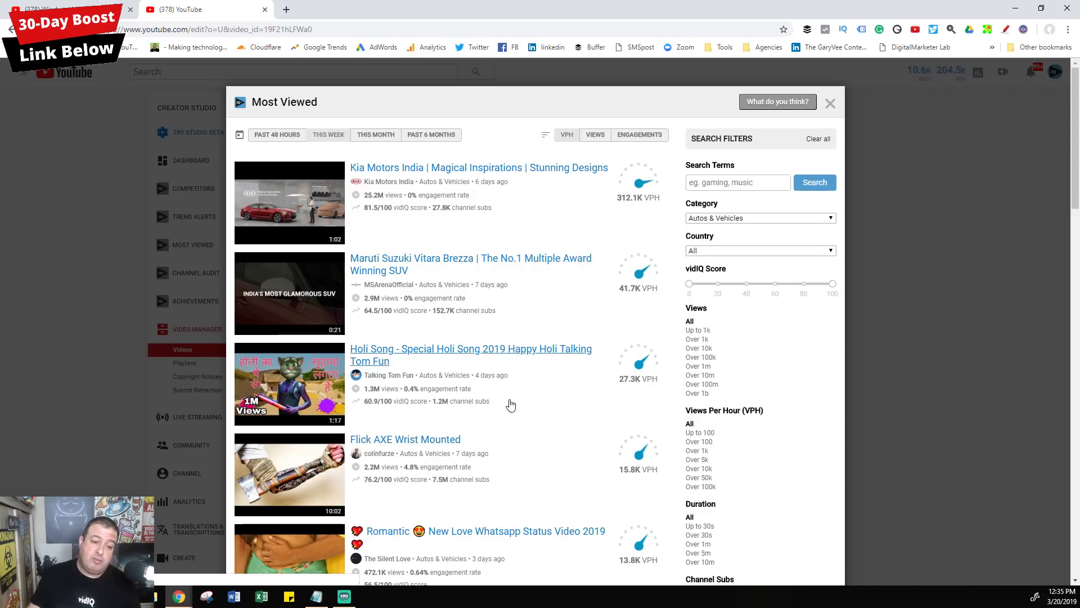
{"action": "scroll", "coordinate": [542, 403], "scroll_direction": "down", "scroll_amount": 5}
{"action": "scroll", "coordinate": [544, 403], "scroll_direction": "down", "scroll_amount": 4}
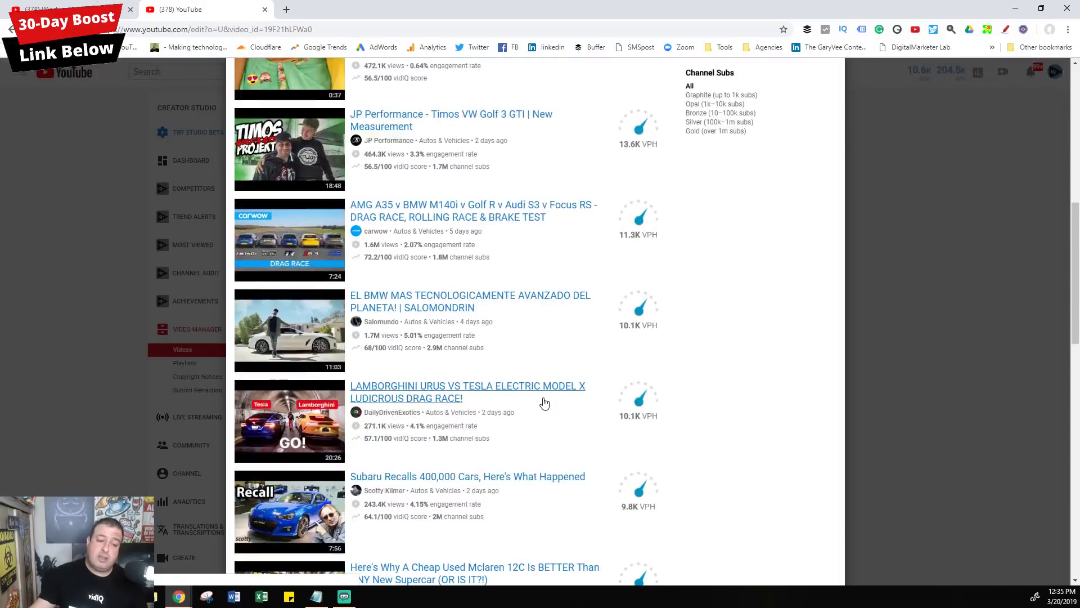
Finish browsing the most viewed Autos & Vehicles videos, clear all search filters, and close the Most Viewed report
{"action": "scroll", "coordinate": [546, 403], "scroll_direction": "down", "scroll_amount": 3}
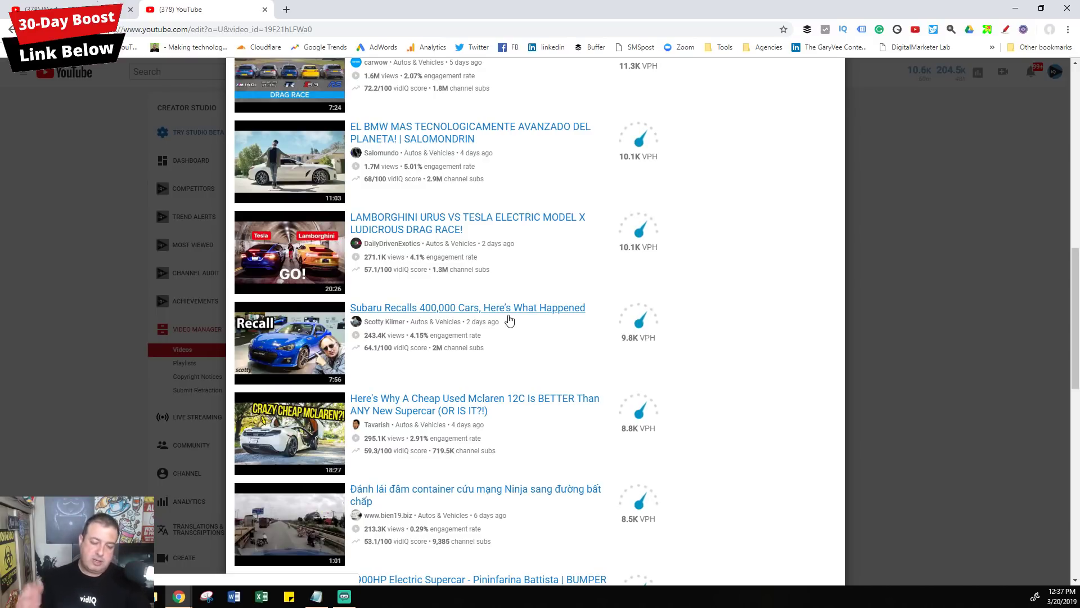
{"action": "scroll", "coordinate": [635, 356], "scroll_direction": "up", "scroll_amount": 9}
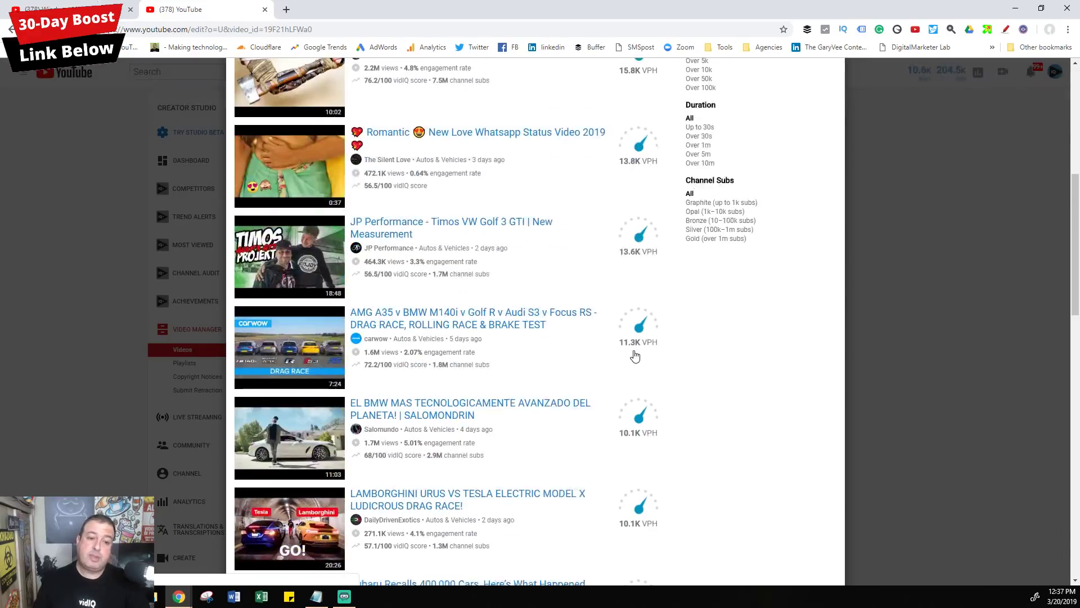
{"action": "scroll", "coordinate": [635, 356], "scroll_direction": "up", "scroll_amount": 3}
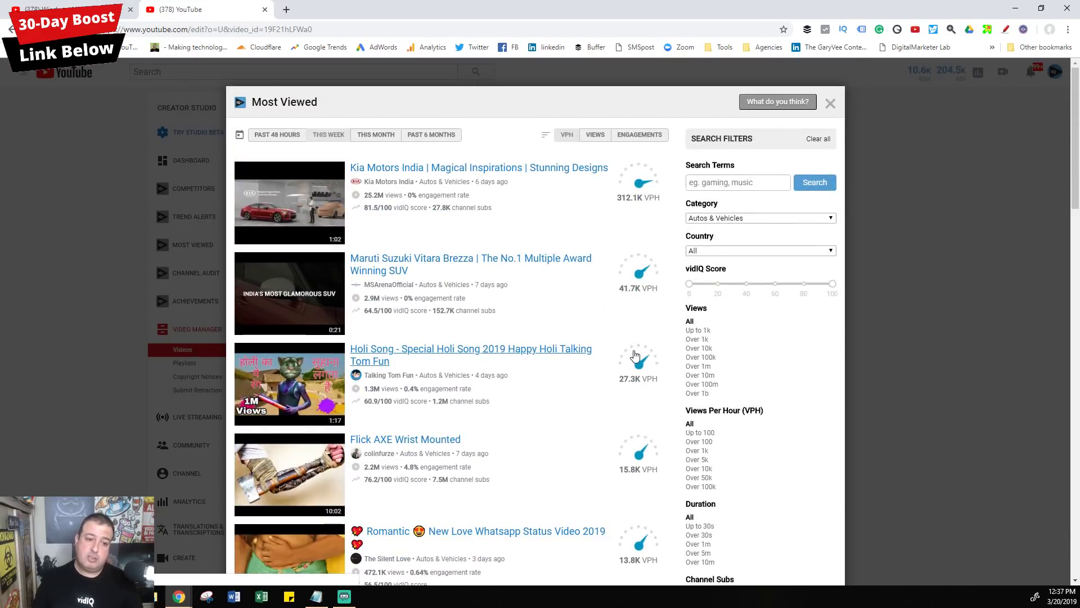
{"action": "left_click", "coordinate": [816, 139]}
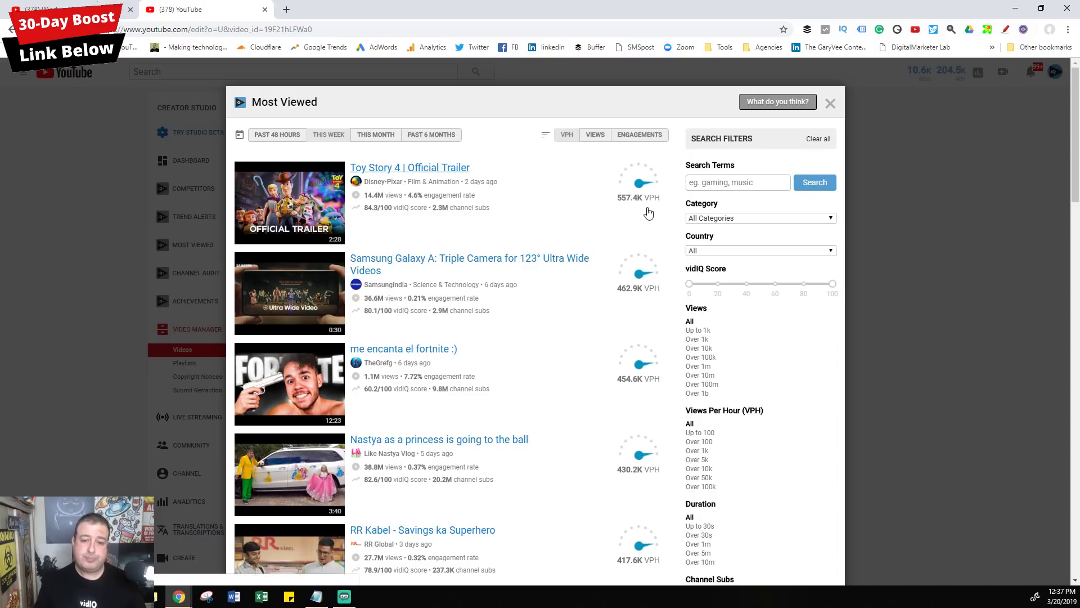
{"action": "left_click", "coordinate": [830, 104]}
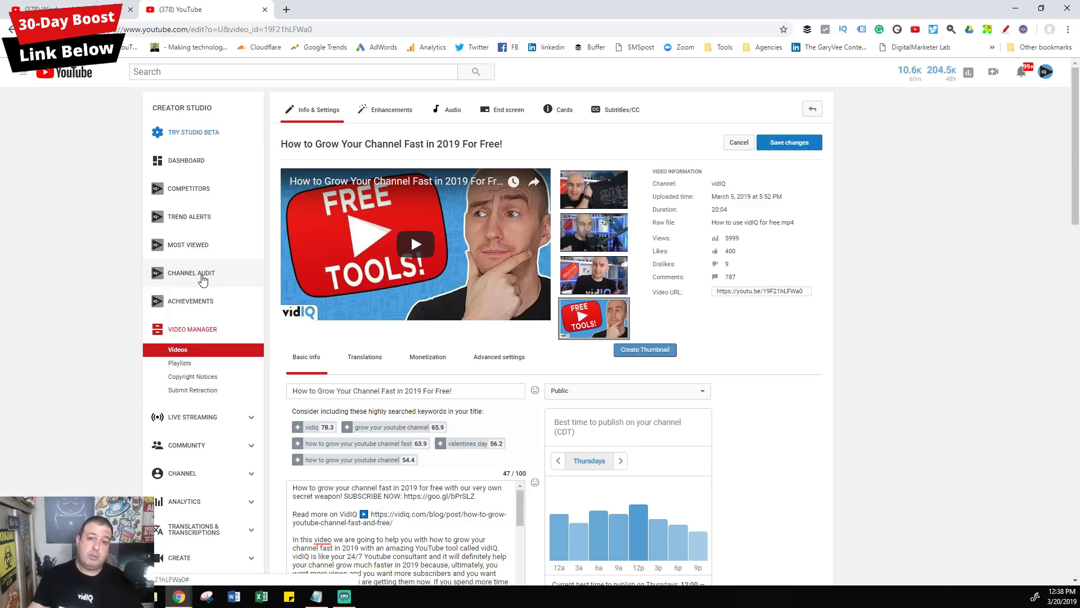
Open the Channel Audit and review its month-over-month figures and the Content to Double Down On columns
{"action": "left_click", "coordinate": [203, 275]}
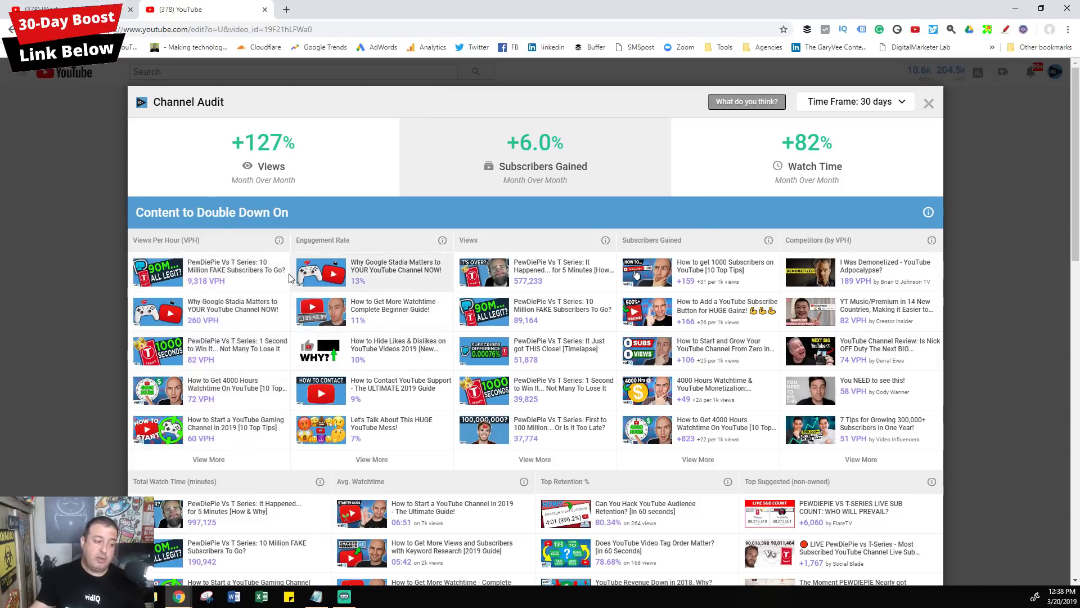
{"action": "mouse_move", "coordinate": [213, 141]}
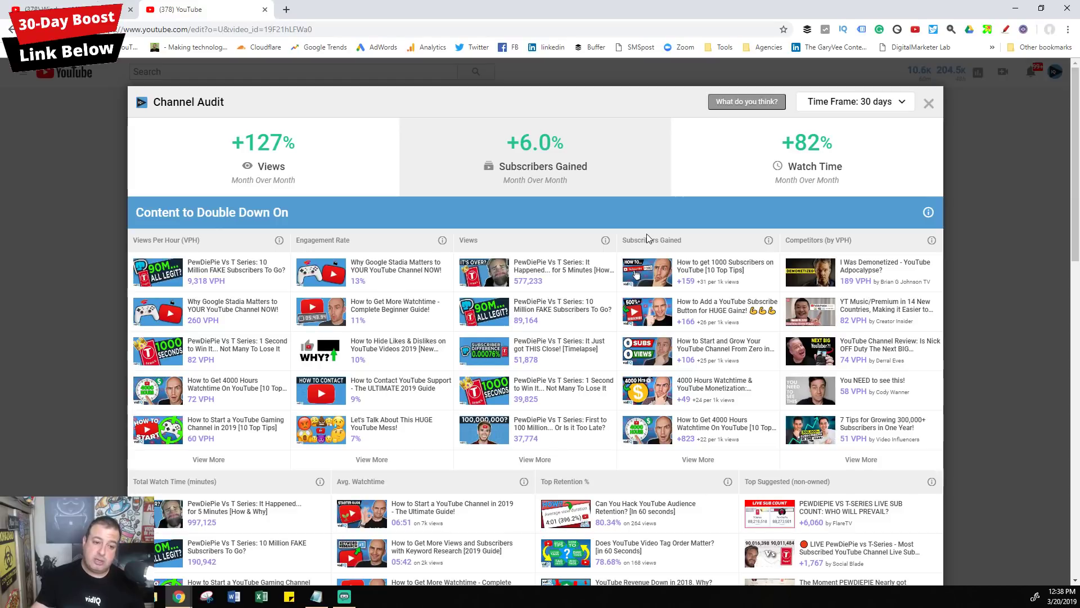
{"action": "mouse_move", "coordinate": [477, 243]}
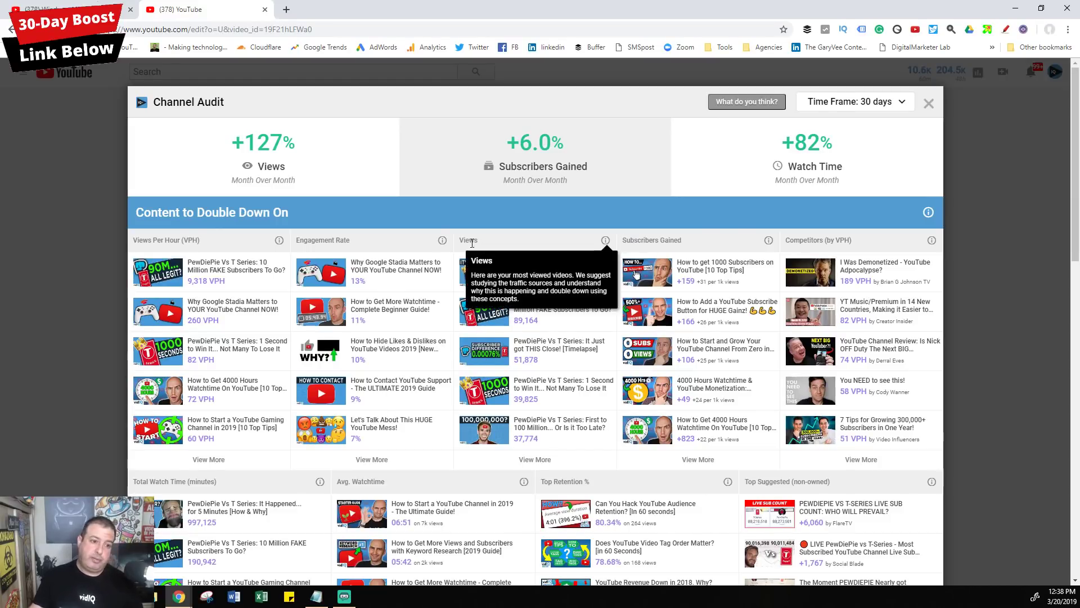
{"action": "left_click_drag", "start_coordinate": [197, 212], "coordinate": [269, 213]}
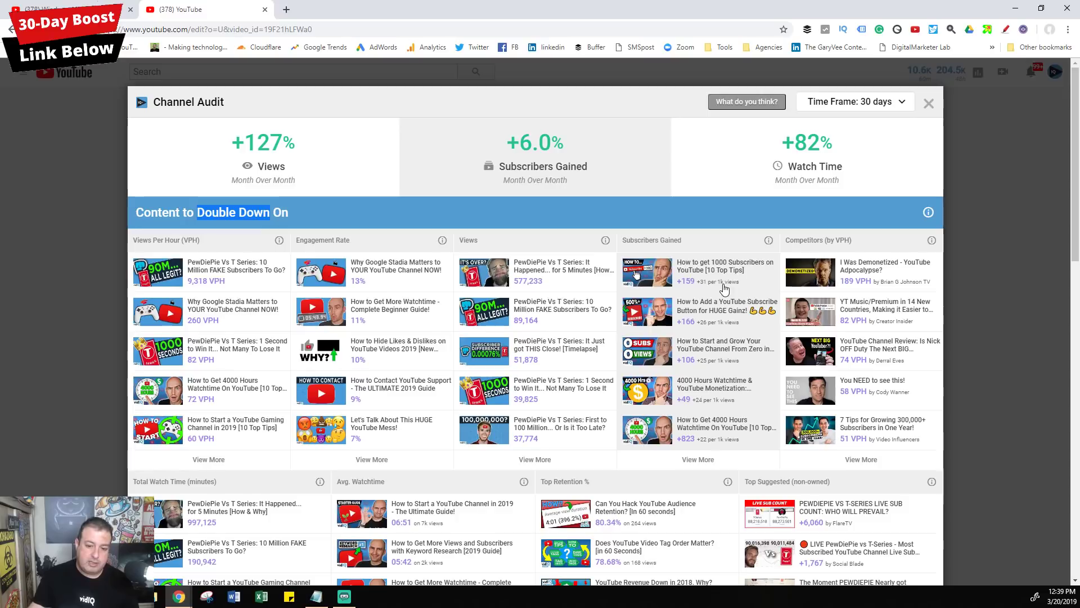
Compare the audit's Content to Double Down On section with its Content That Could Use Work section
{"action": "scroll", "coordinate": [724, 289], "scroll_direction": "down", "scroll_amount": 2}
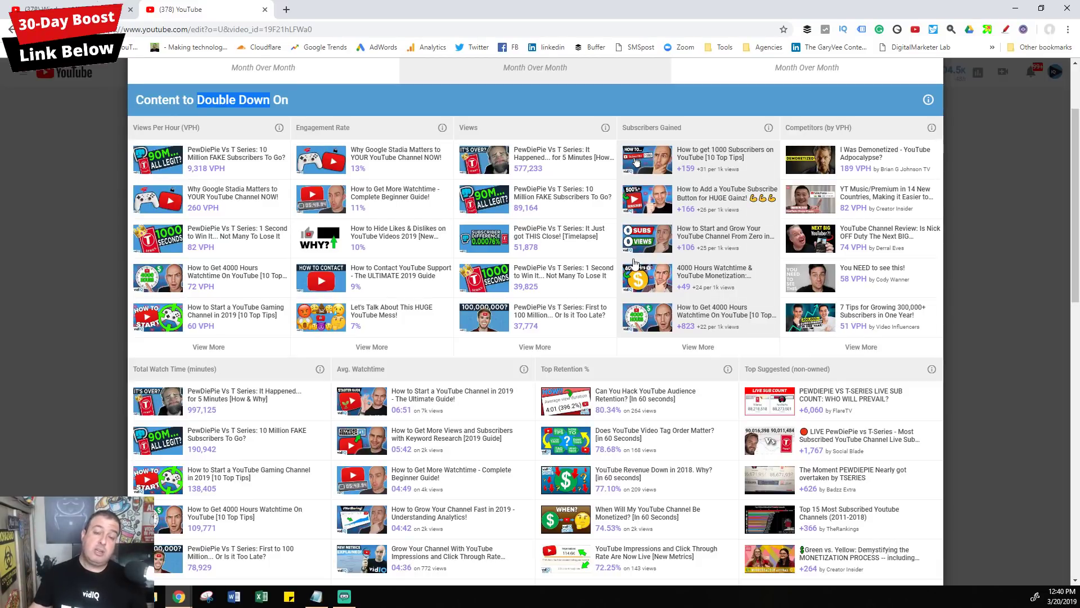
{"action": "scroll", "coordinate": [370, 256], "scroll_direction": "down", "scroll_amount": 4}
{"action": "scroll", "coordinate": [370, 256], "scroll_direction": "down", "scroll_amount": 3}
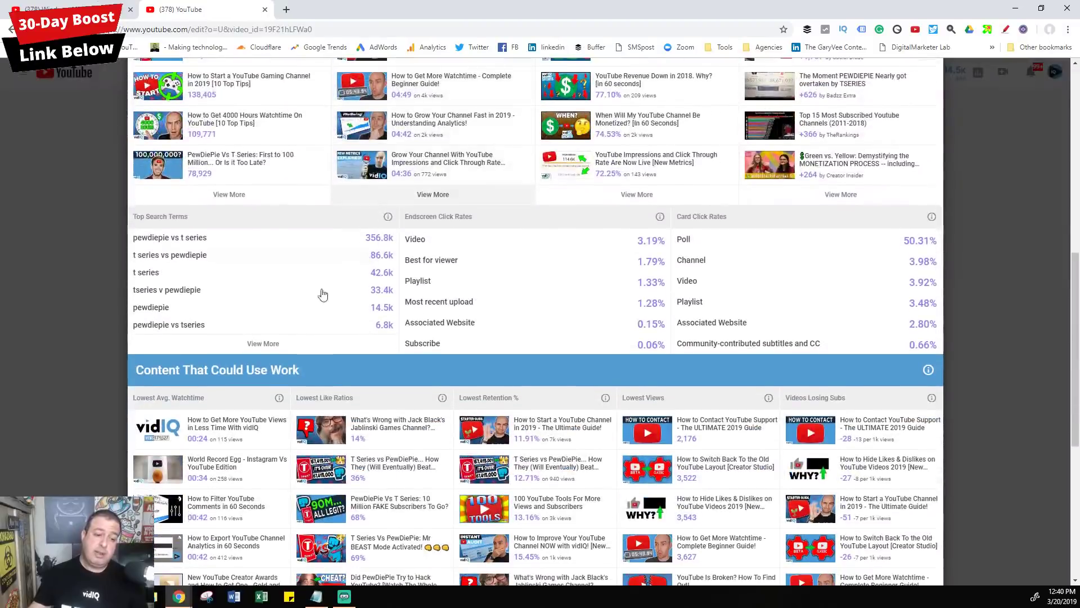
{"action": "left_click_drag", "start_coordinate": [181, 370], "coordinate": [320, 370]}
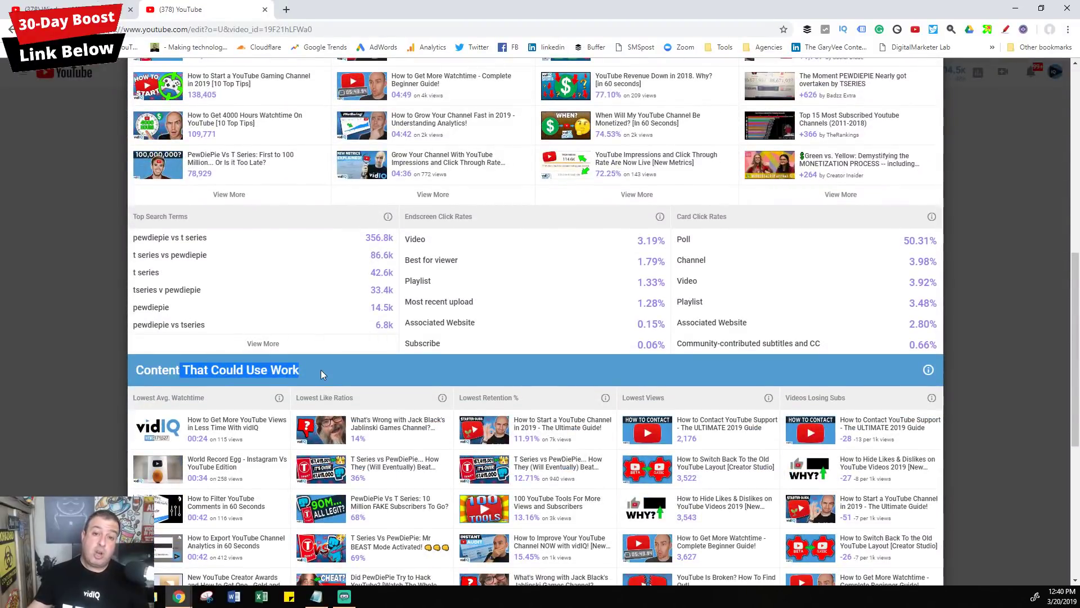
{"action": "scroll", "coordinate": [321, 372], "scroll_direction": "down", "scroll_amount": 2}
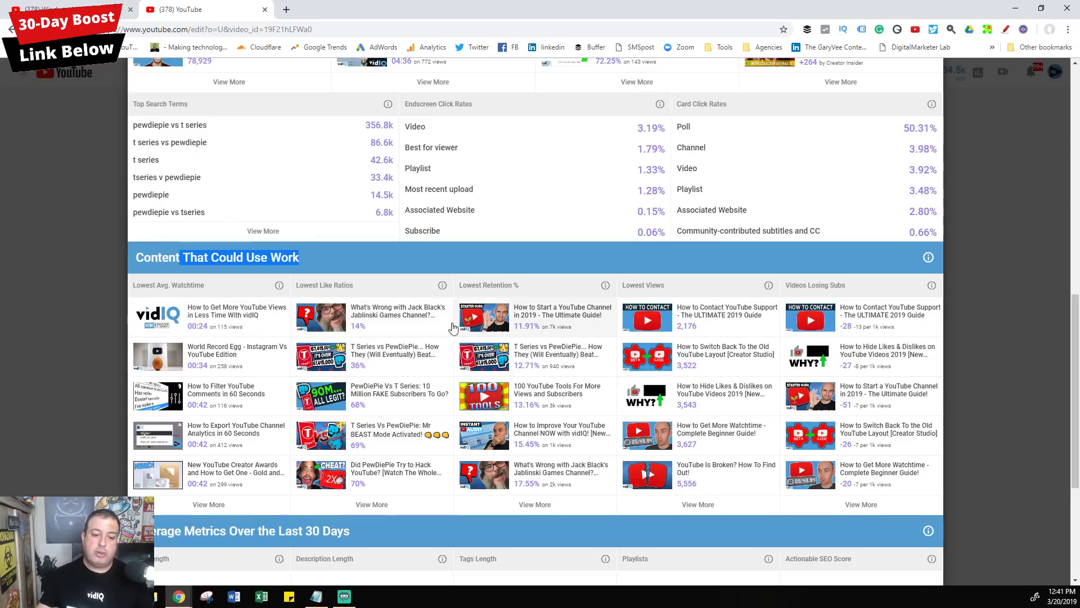
{"action": "scroll", "coordinate": [396, 447], "scroll_direction": "up", "scroll_amount": 6}
{"action": "scroll", "coordinate": [405, 452], "scroll_direction": "up", "scroll_amount": 4}
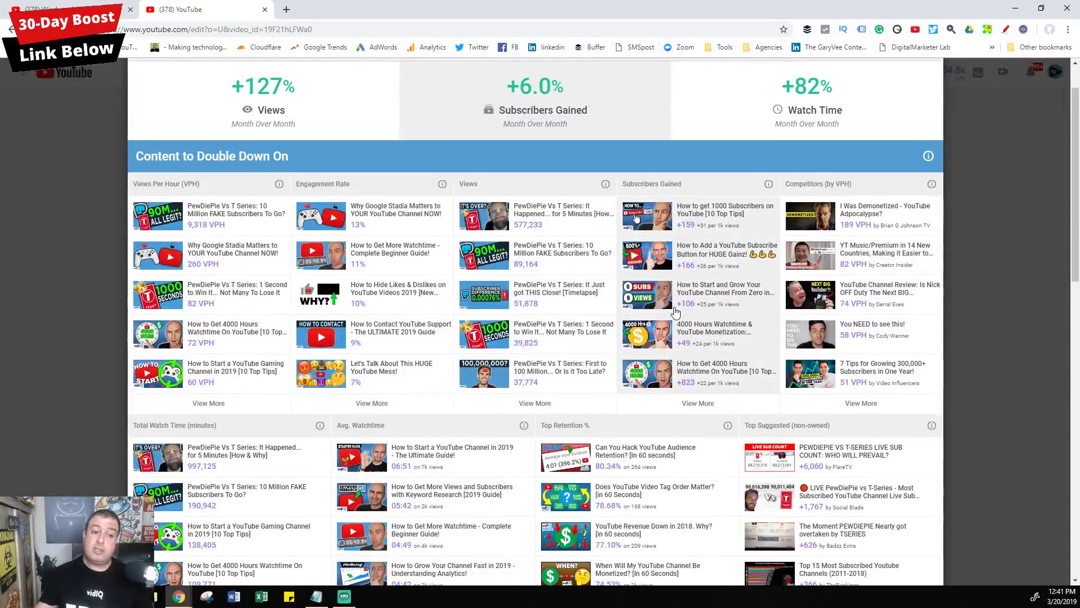
Examine the audit's Top Search Terms and click rates, as well as the Average Metrics and Items to Improve Upon sections
{"action": "scroll", "coordinate": [606, 346], "scroll_direction": "down", "scroll_amount": 7}
{"action": "scroll", "coordinate": [464, 398], "scroll_direction": "down", "scroll_amount": 2}
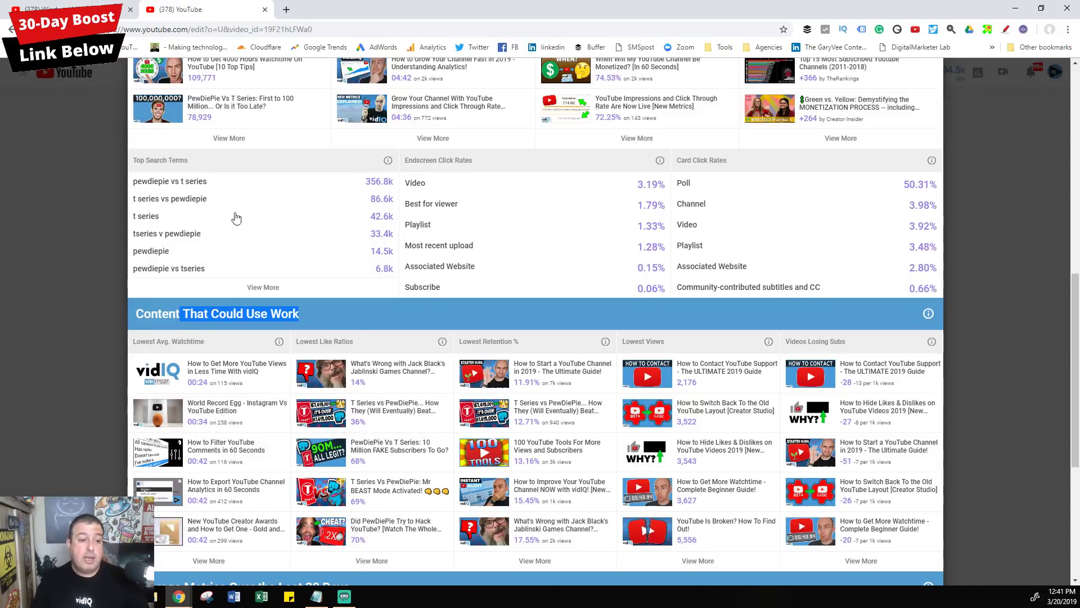
{"action": "left_click_drag", "start_coordinate": [145, 159], "coordinate": [188, 161]}
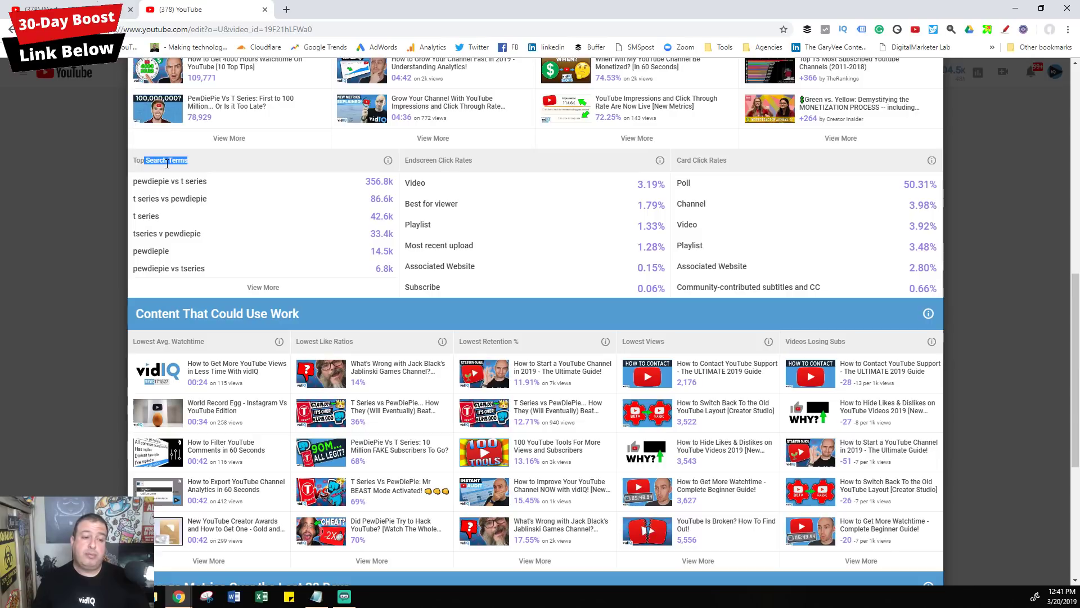
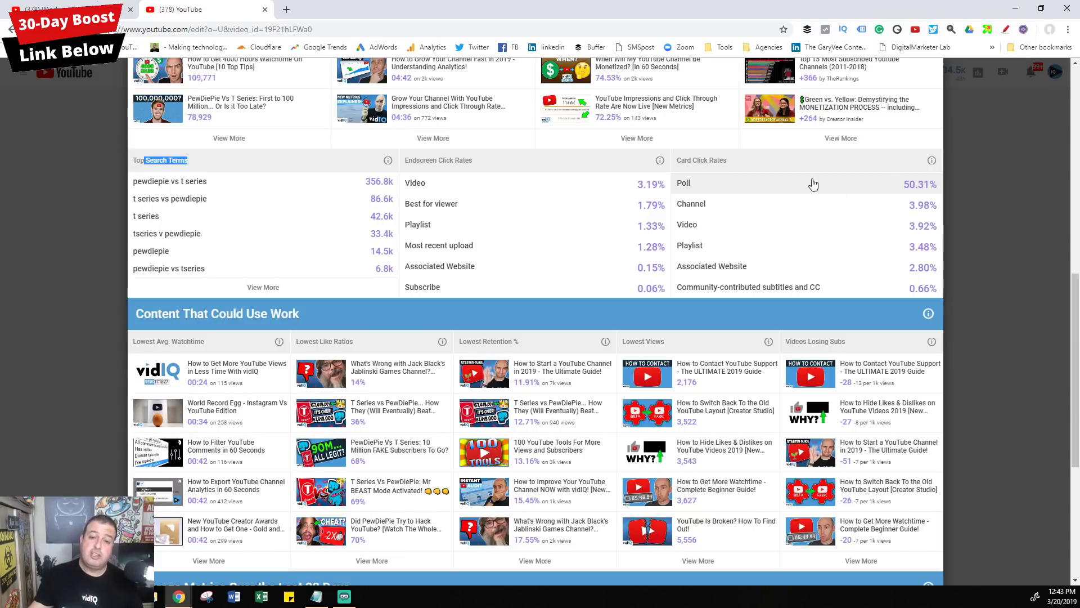
{"action": "scroll", "coordinate": [495, 239], "scroll_direction": "down", "scroll_amount": 3}
{"action": "scroll", "coordinate": [495, 239], "scroll_direction": "down", "scroll_amount": 2}
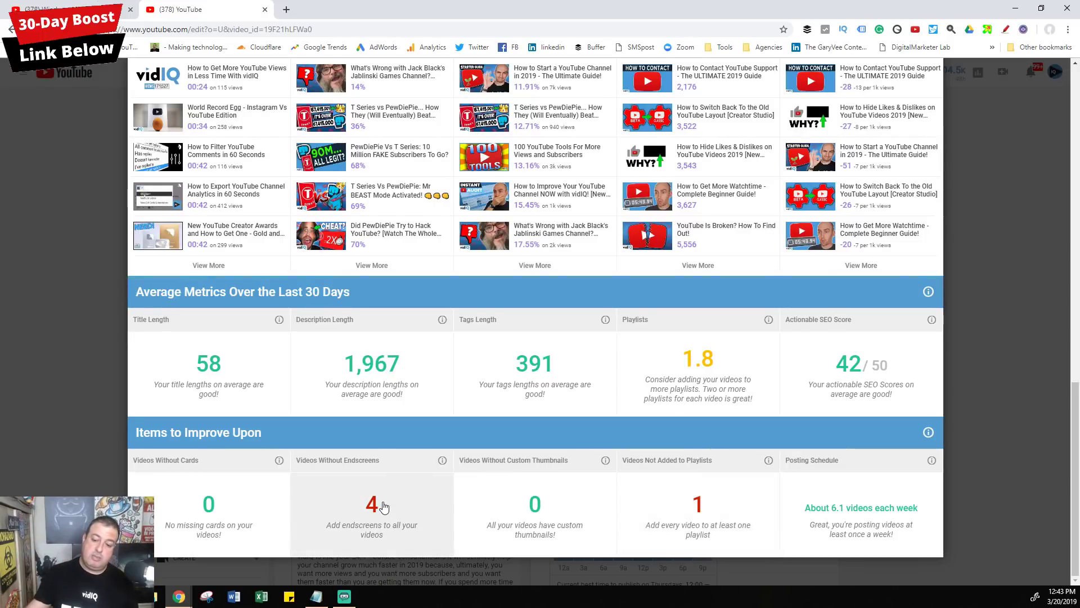
Check the available time frame options of the Channel Audit and close the audit
{"action": "scroll", "coordinate": [394, 495], "scroll_direction": "up", "scroll_amount": 10}
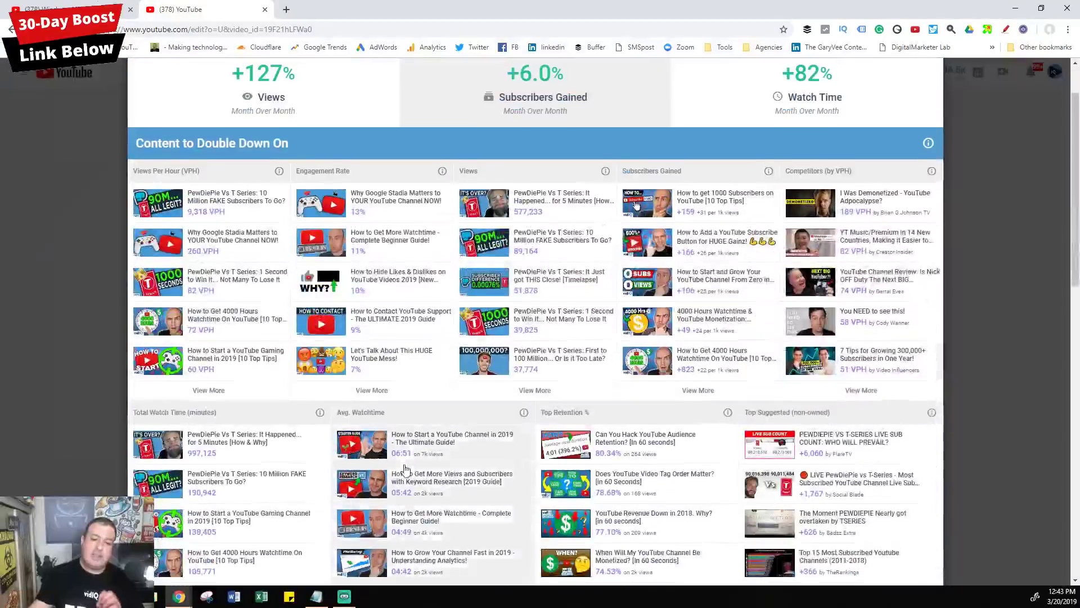
{"action": "scroll", "coordinate": [405, 468], "scroll_direction": "up", "scroll_amount": 2}
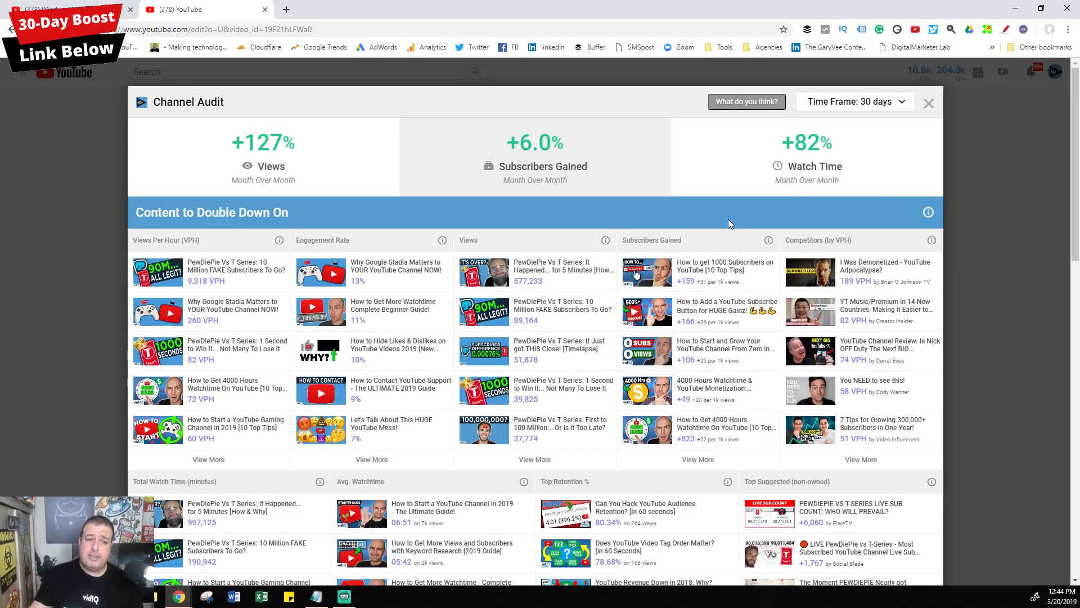
{"action": "left_click", "coordinate": [892, 102]}
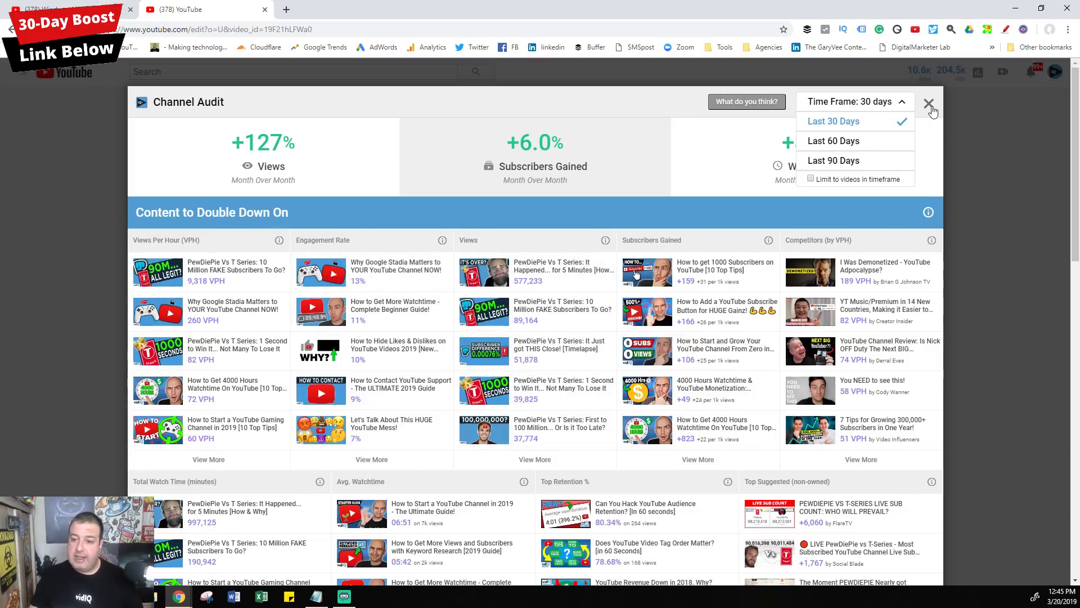
{"action": "left_click", "coordinate": [929, 104]}
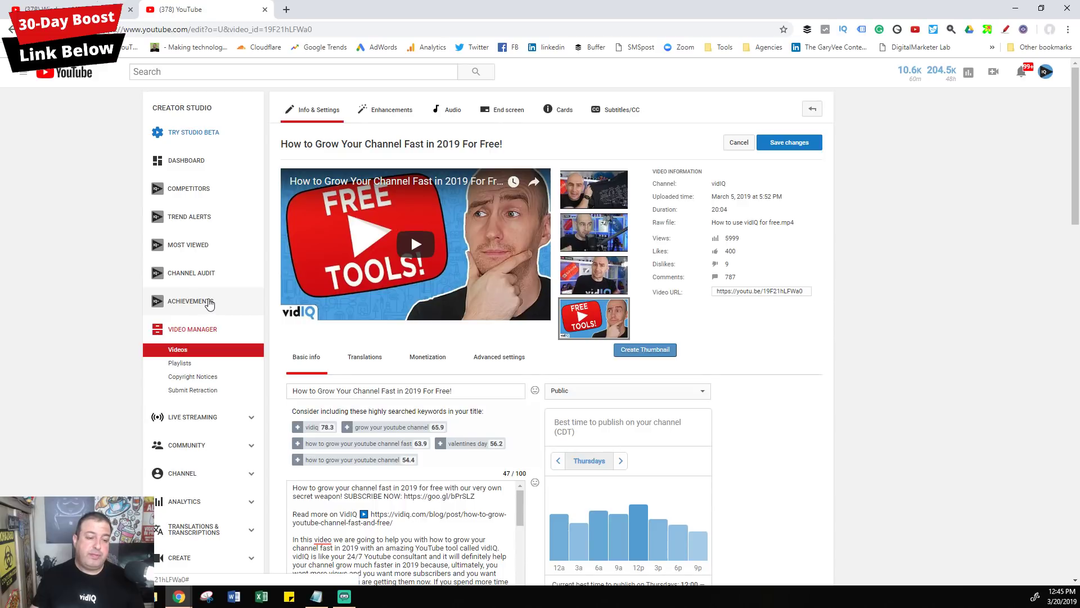
Open the vidIQ Achievements, view the shareable 250K subscribers award page, and return to the Achievements
{"action": "left_click", "coordinate": [206, 302]}
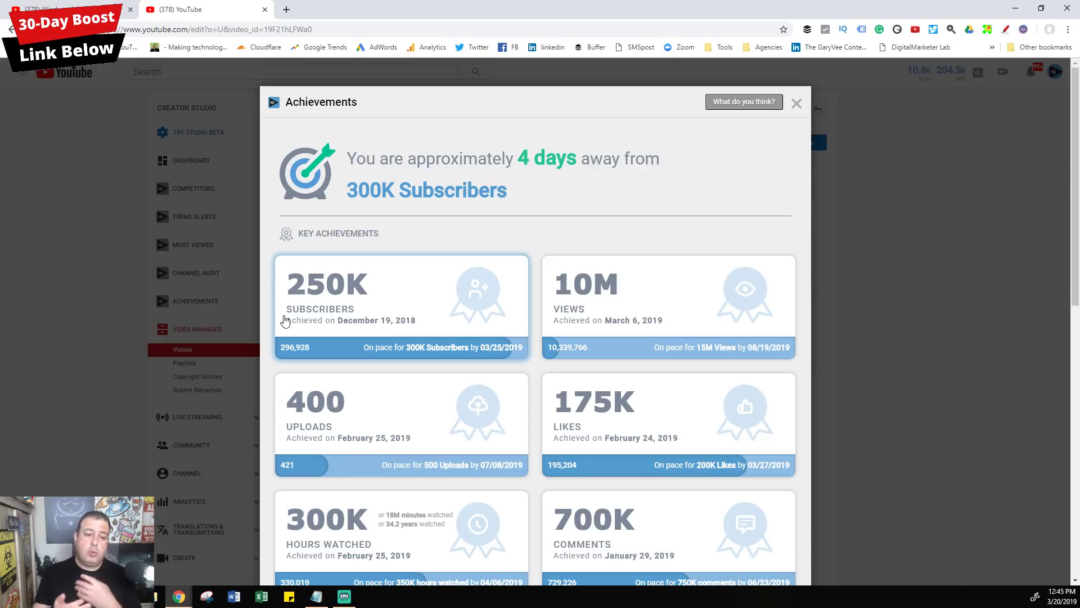
{"action": "left_click", "coordinate": [392, 332]}
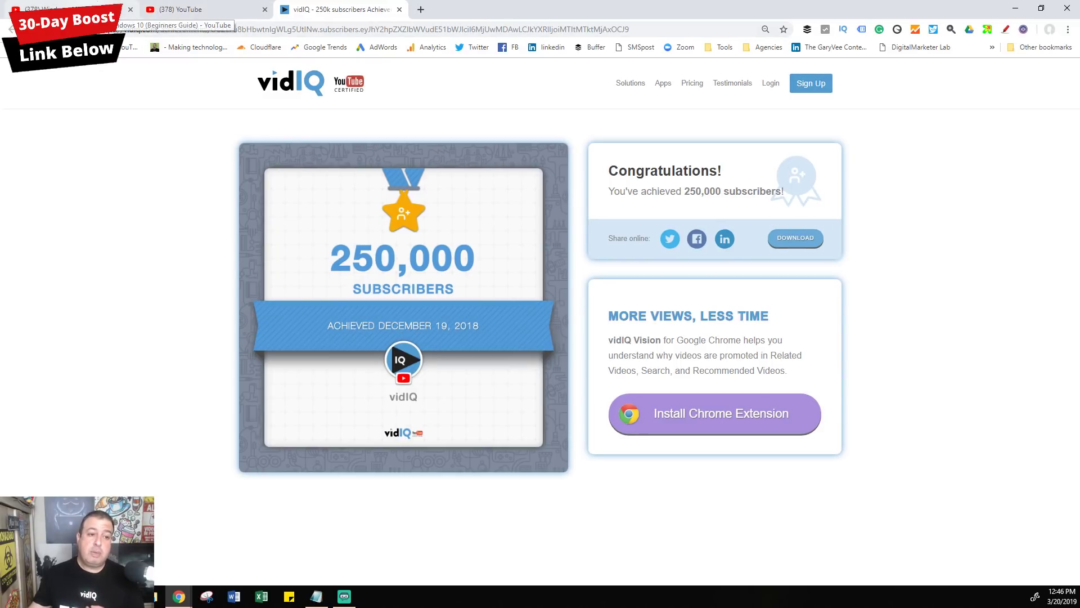
{"action": "left_click", "coordinate": [85, 9]}
{"action": "left_click", "coordinate": [180, 9]}
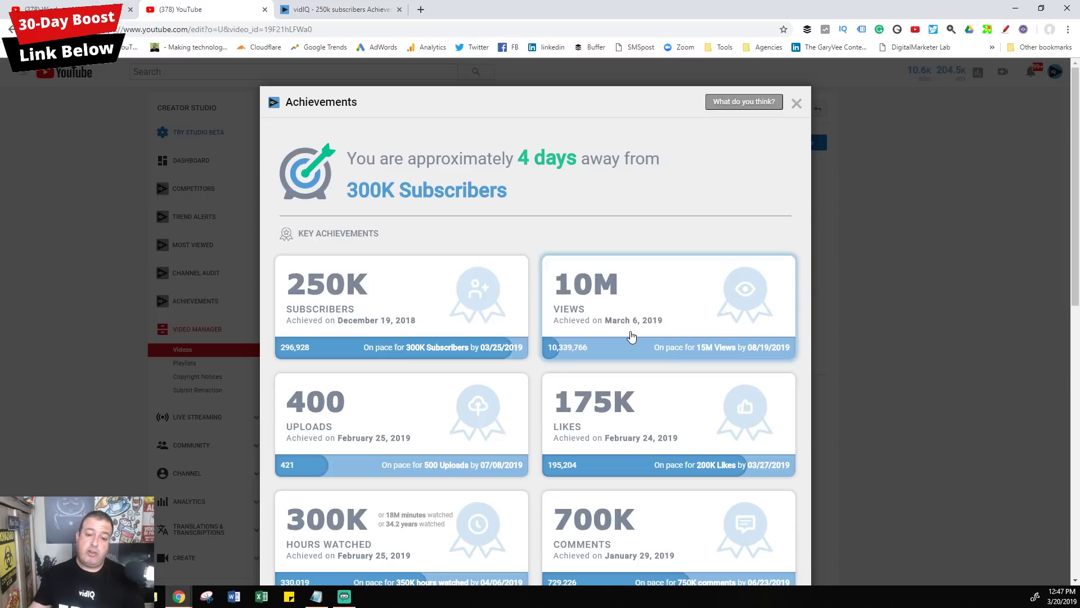
Review the Key Achievements, Top Performing Months and Top Performing Video sections, and close the Achievements window
{"action": "scroll", "coordinate": [631, 337], "scroll_direction": "down", "scroll_amount": 1}
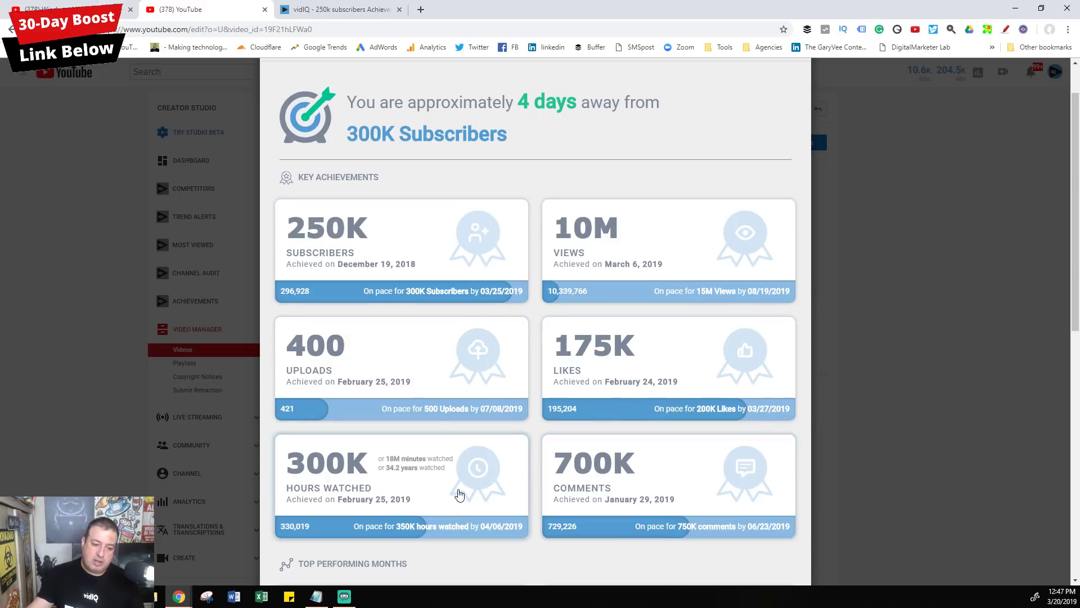
{"action": "scroll", "coordinate": [484, 454], "scroll_direction": "down", "scroll_amount": 3}
{"action": "scroll", "coordinate": [490, 394], "scroll_direction": "down", "scroll_amount": 2}
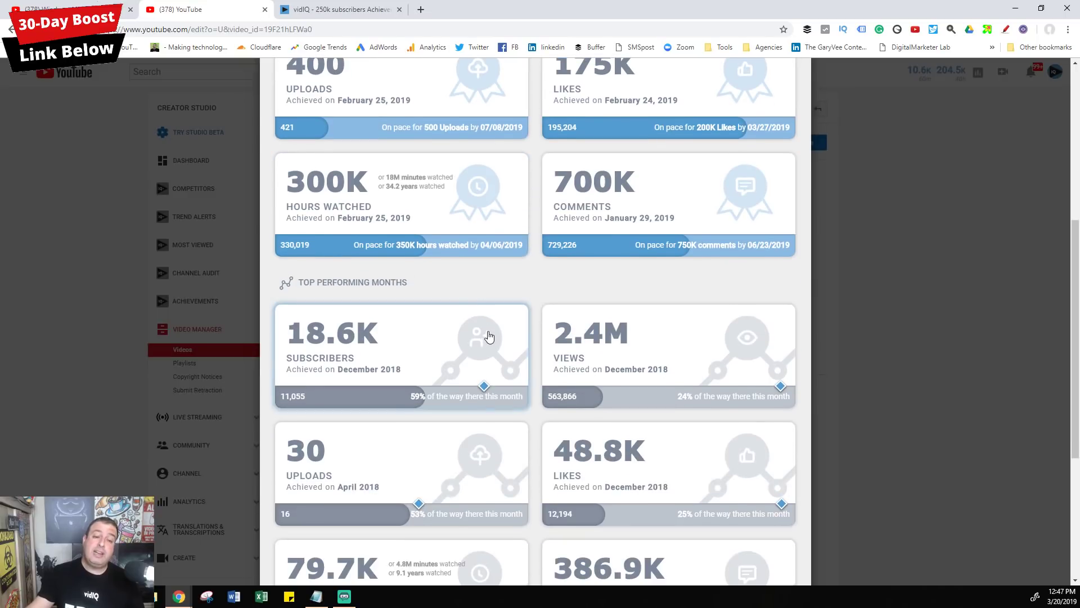
{"action": "scroll", "coordinate": [407, 276], "scroll_direction": "down", "scroll_amount": 2}
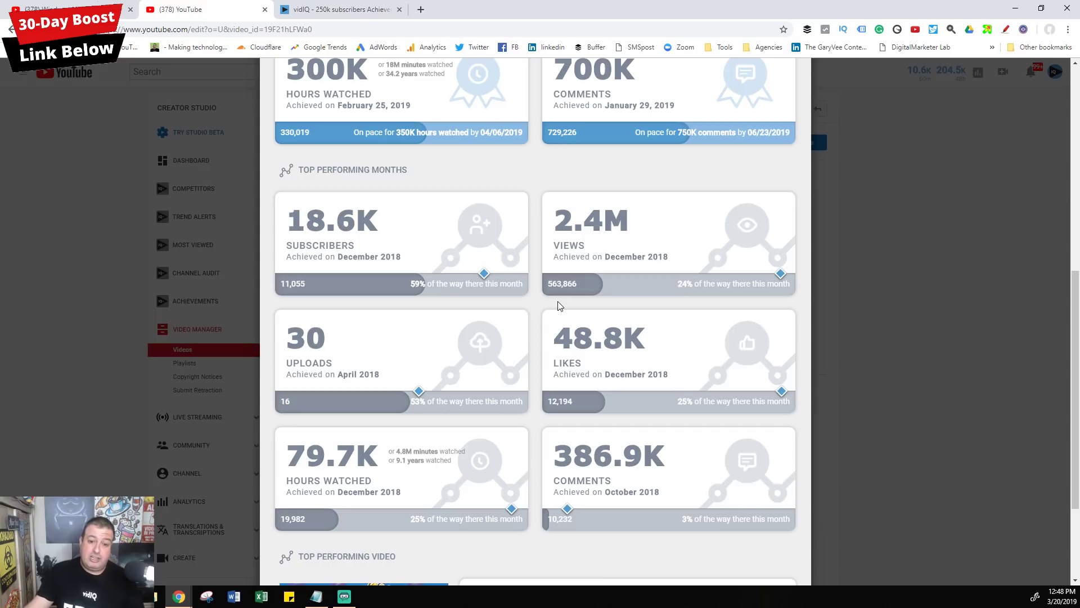
{"action": "scroll", "coordinate": [371, 367], "scroll_direction": "down", "scroll_amount": 1}
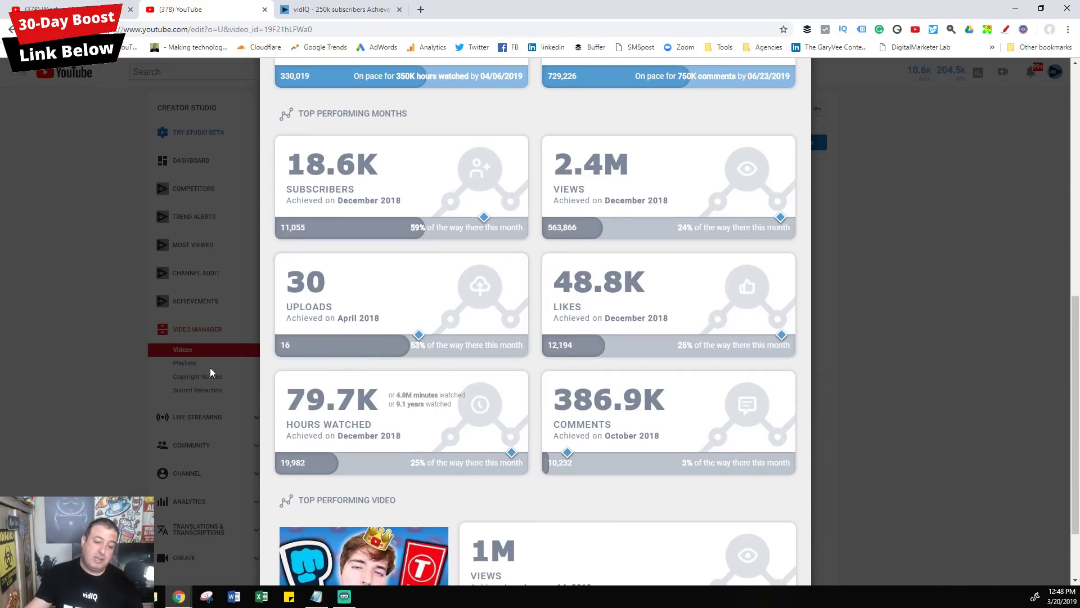
{"action": "scroll", "coordinate": [388, 382], "scroll_direction": "down", "scroll_amount": 2}
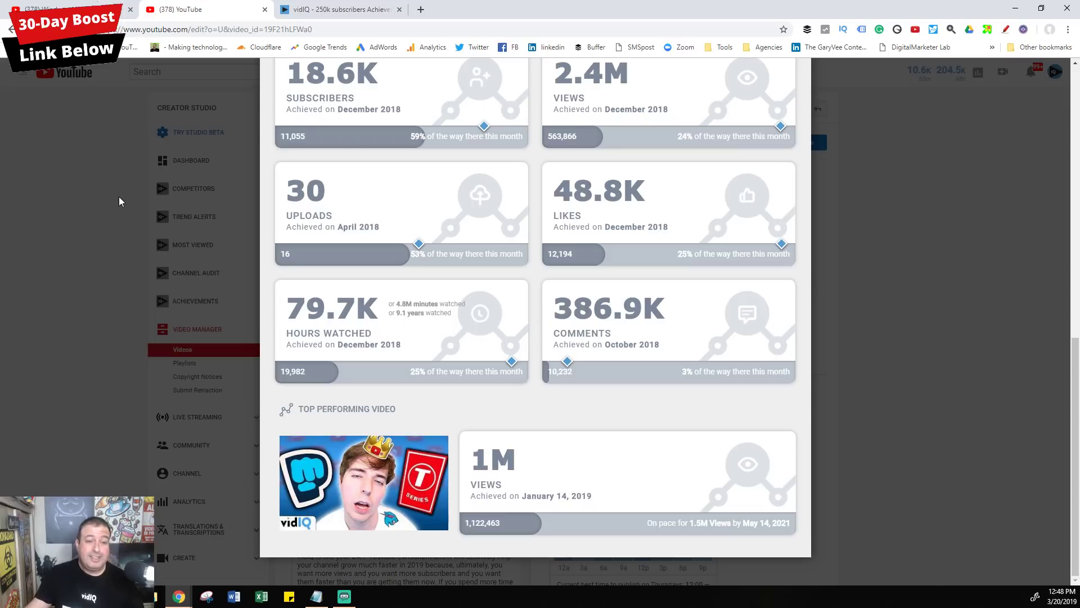
{"action": "left_click", "coordinate": [120, 198]}
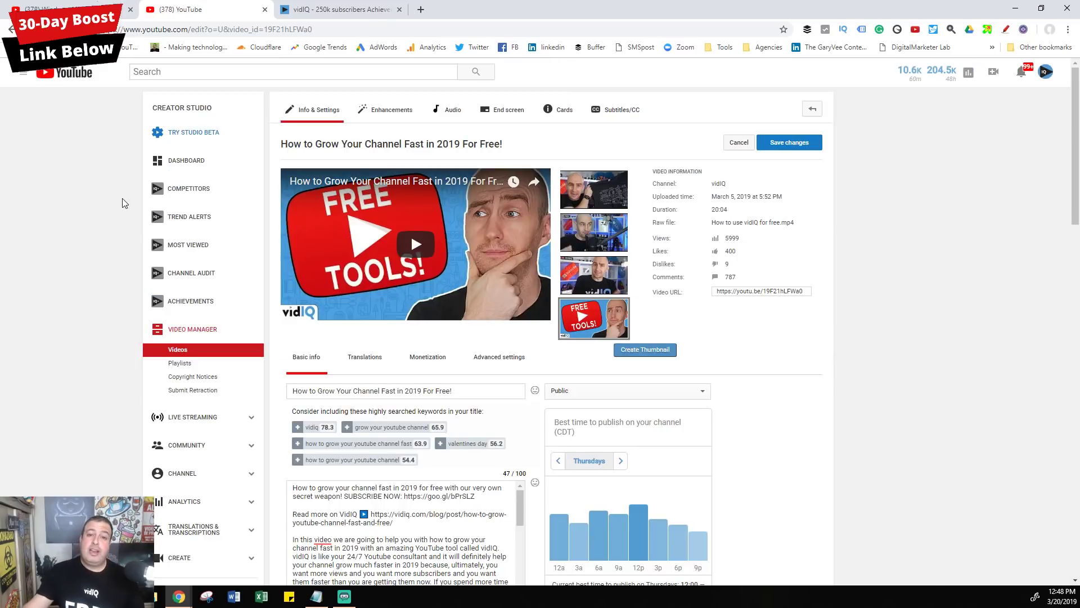